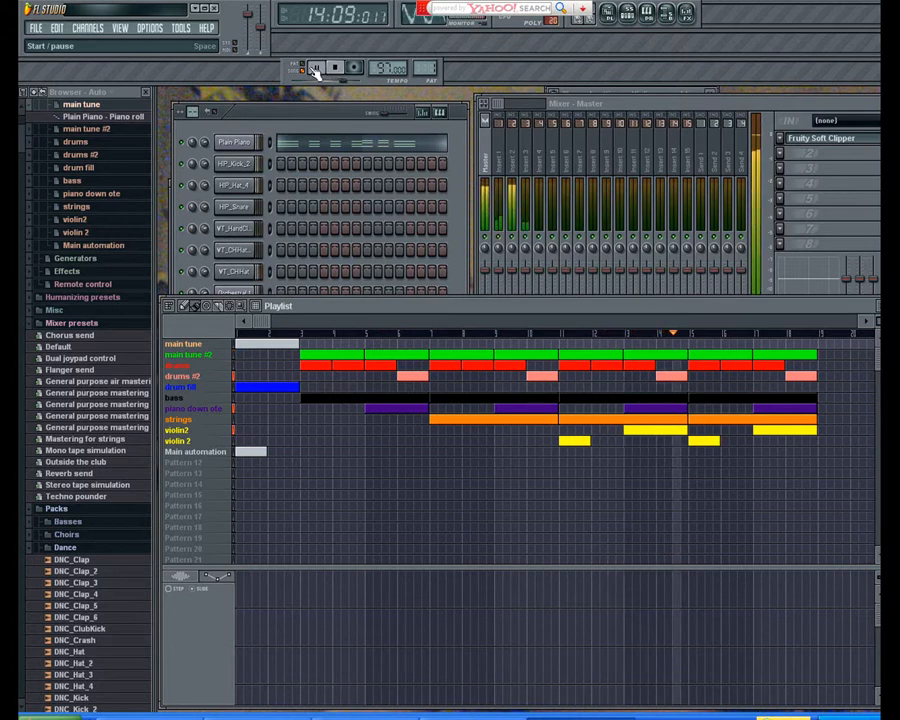
# Stop the song and play back the main tune pattern's Plain Piano notes in the piano roll, closing it when done.
pyautogui.press('space')
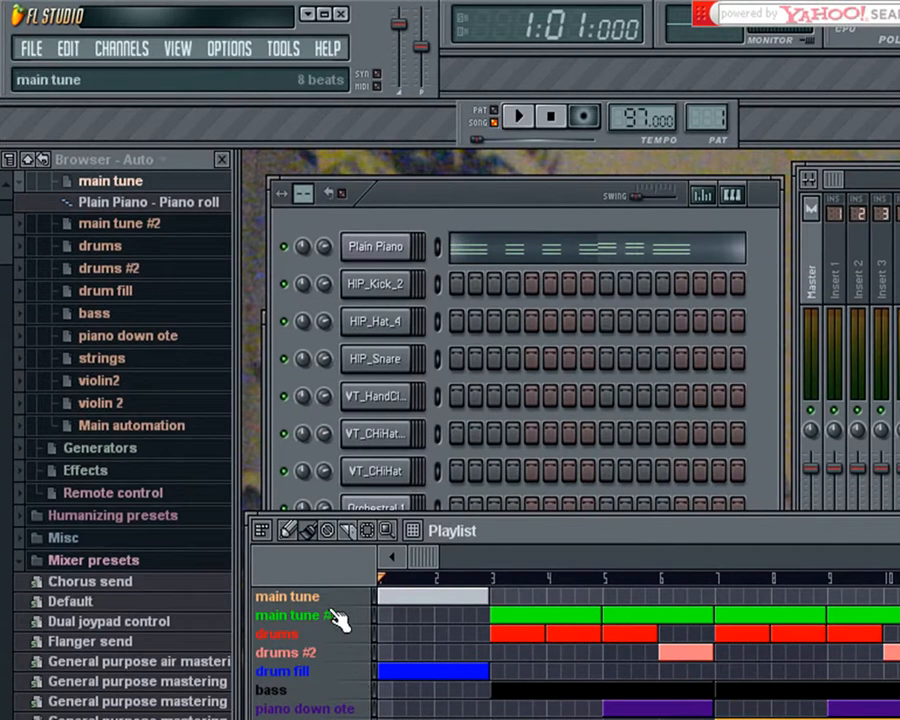
pyautogui.rightClick(374, 255)
pyautogui.click(440, 246)
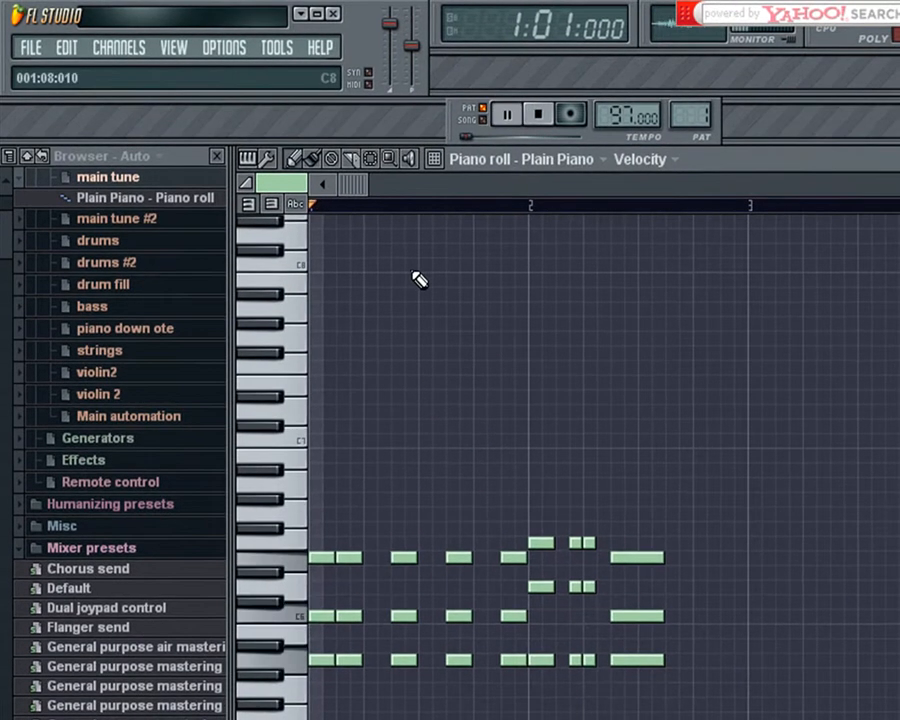
pyautogui.press('space')
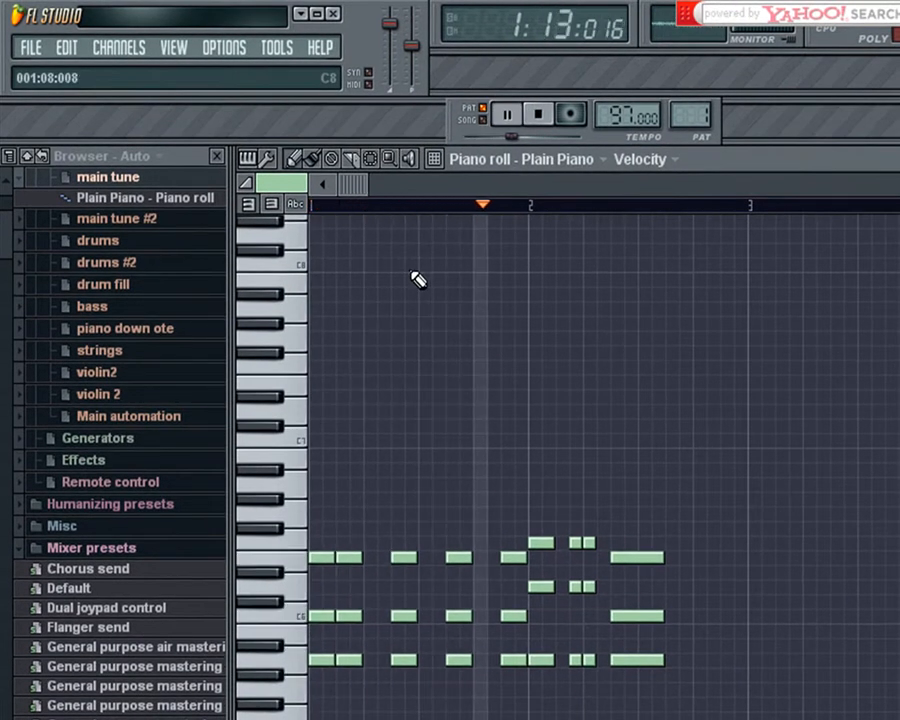
pyautogui.press('space')
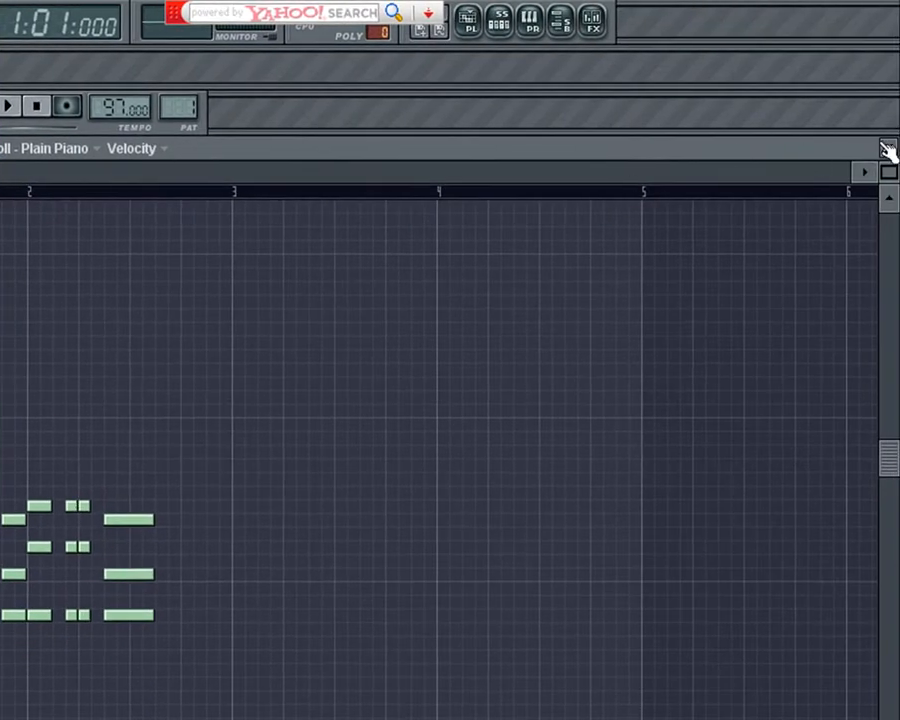
pyautogui.click(887, 149)
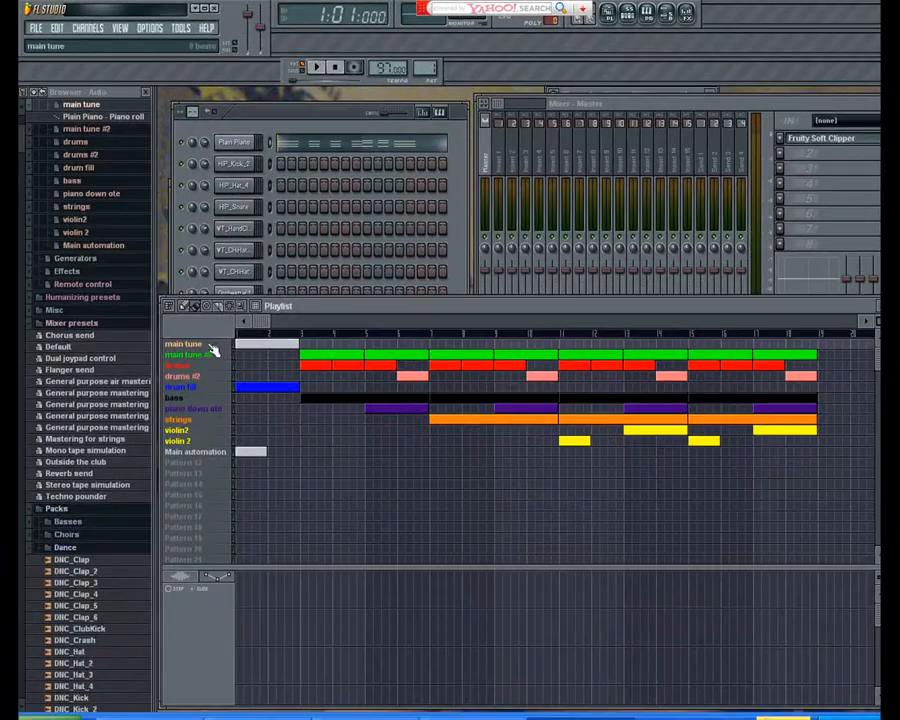
# Play back the main tune #2 pattern's Plain Piano notes in the piano roll and close it.
pyautogui.click(209, 356)
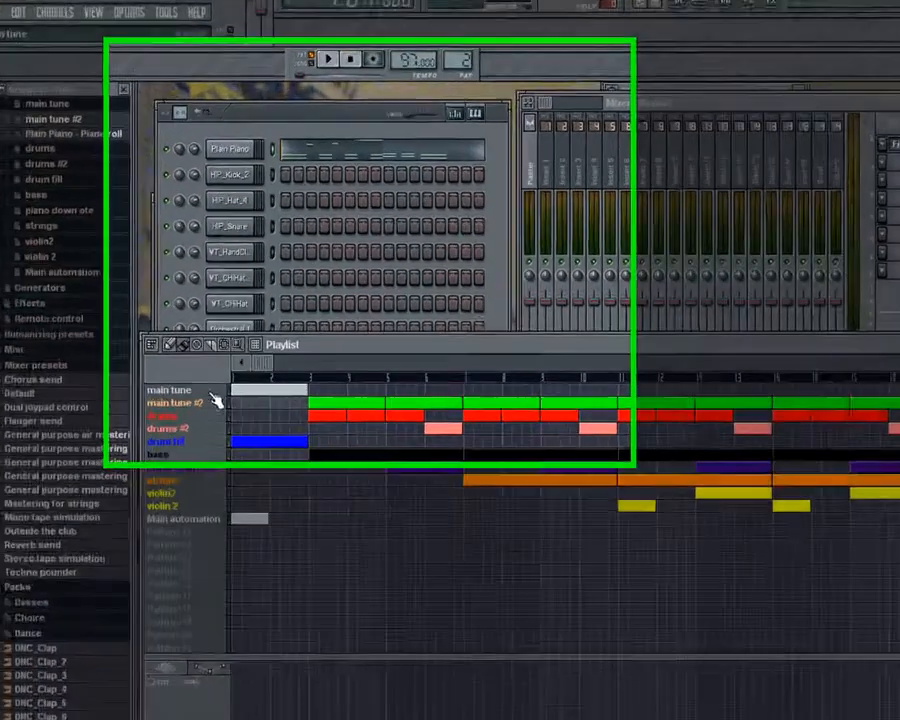
pyautogui.rightClick(230, 147)
pyautogui.click(272, 150)
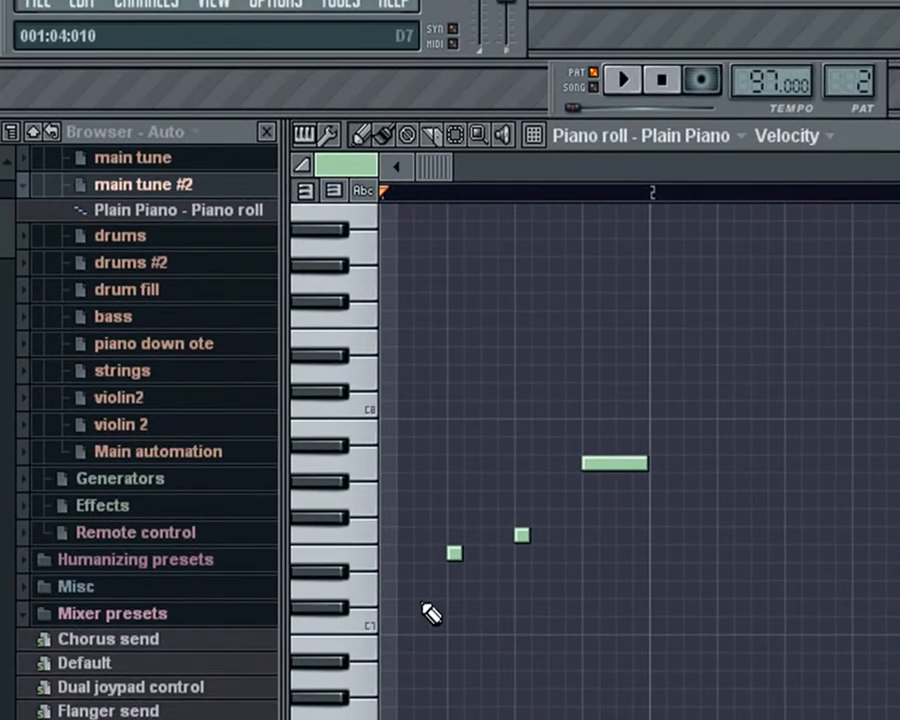
pyautogui.press('space')
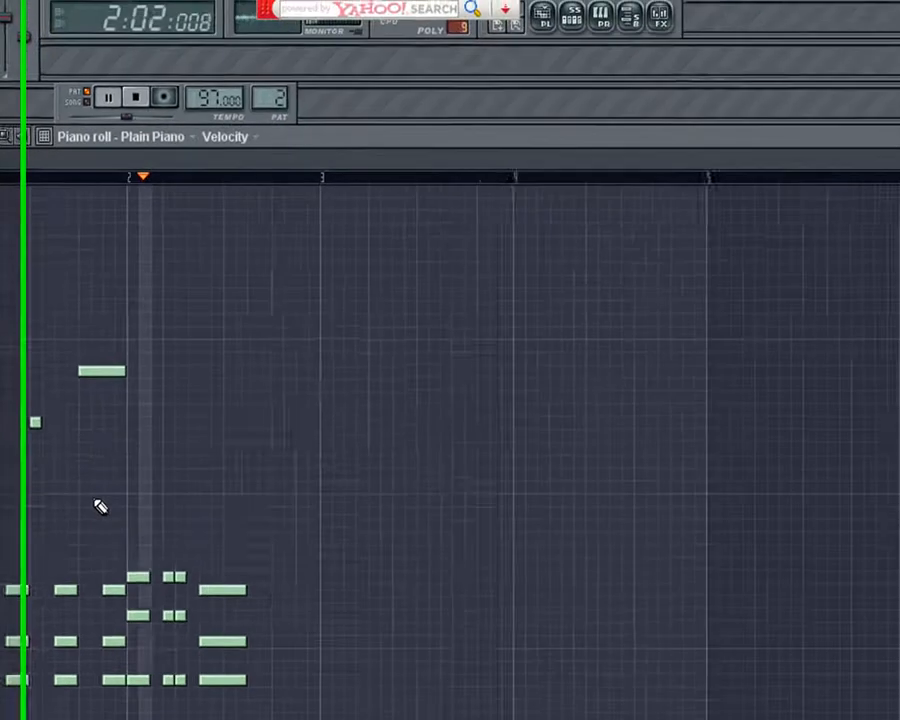
pyautogui.click(889, 137)
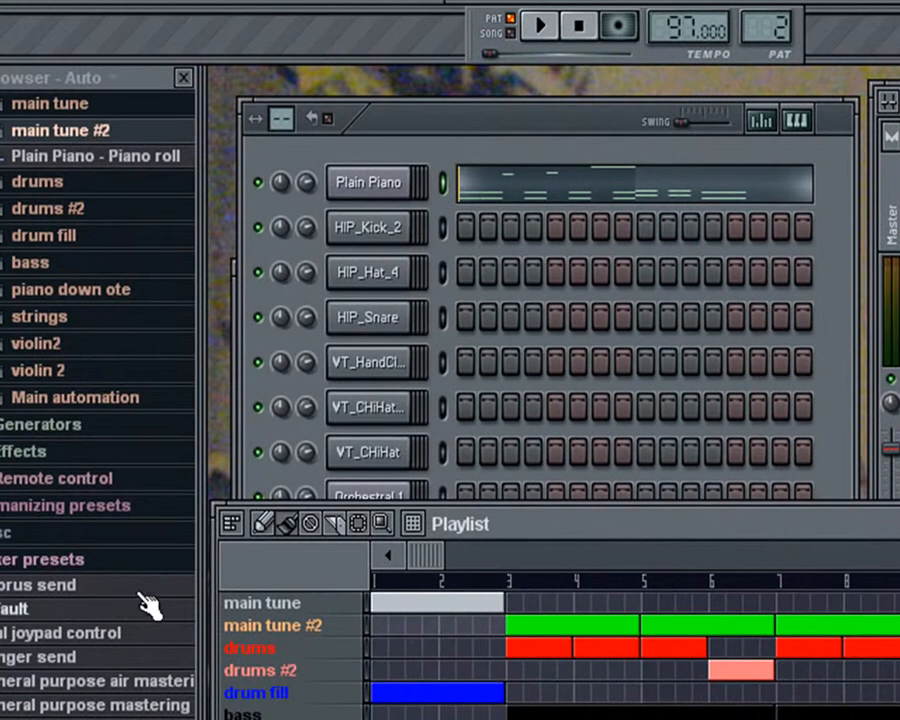
# Select the drums pattern, move the step sequencer so all its channels show, and play the pattern.
pyautogui.click(282, 650)
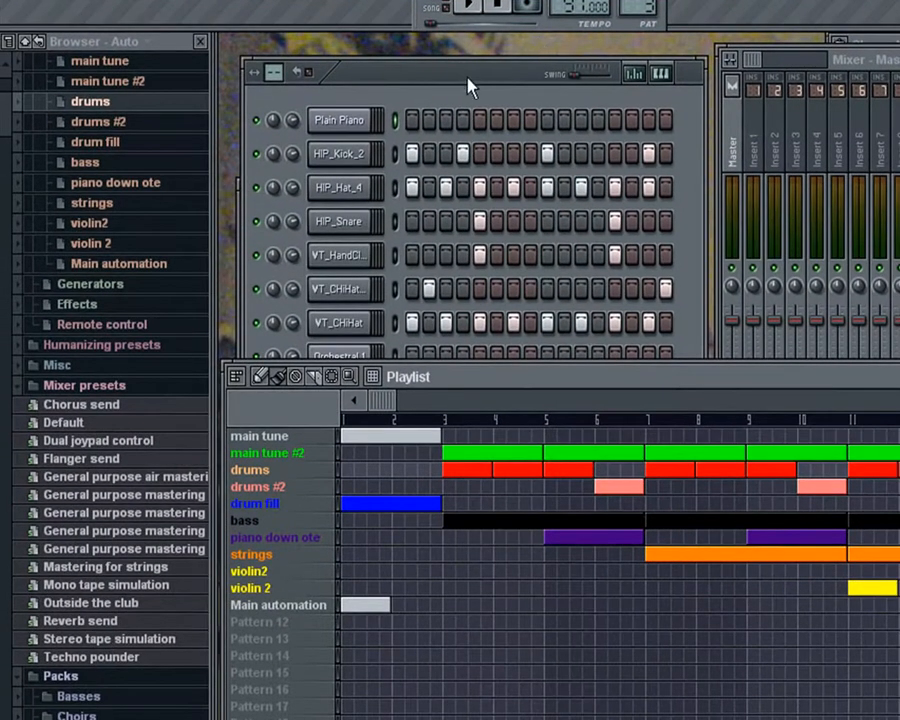
pyautogui.moveTo(468, 78); pyautogui.dragTo(553, 263)
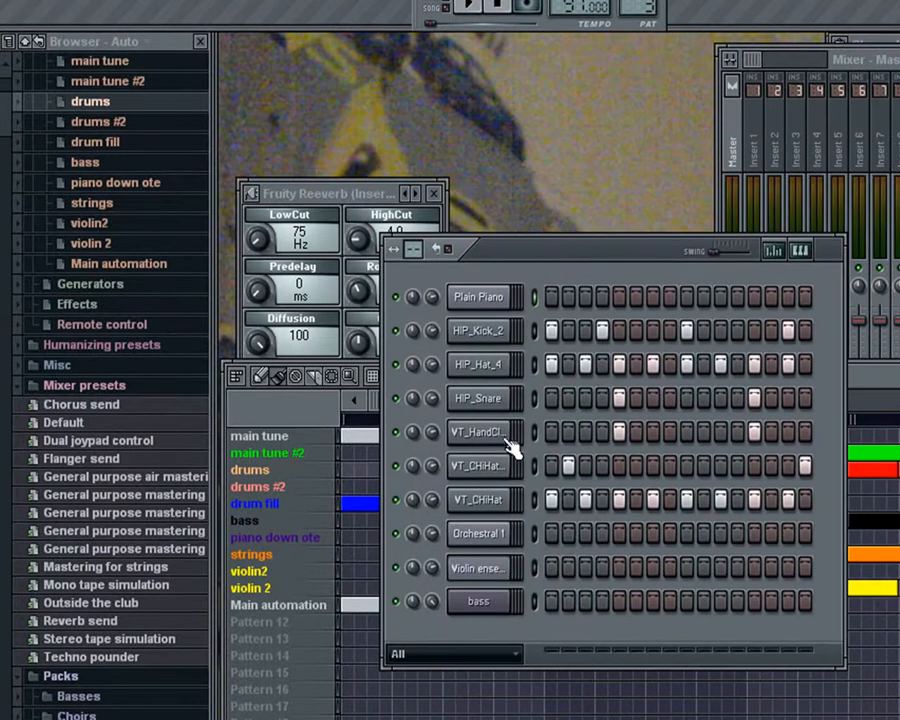
pyautogui.press('space')
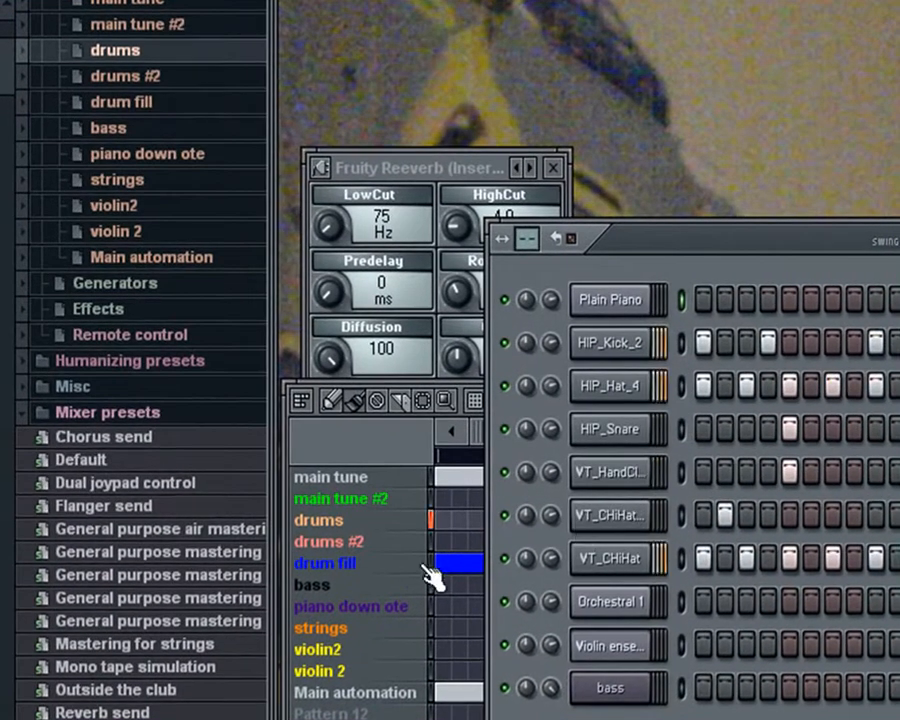
# Switch to the drums #2 pattern to view its steps, reposition the step sequencer and bring the playlist back in front.
pyautogui.click(394, 540)
pyautogui.moveTo(740, 245); pyautogui.dragTo(636, 62)
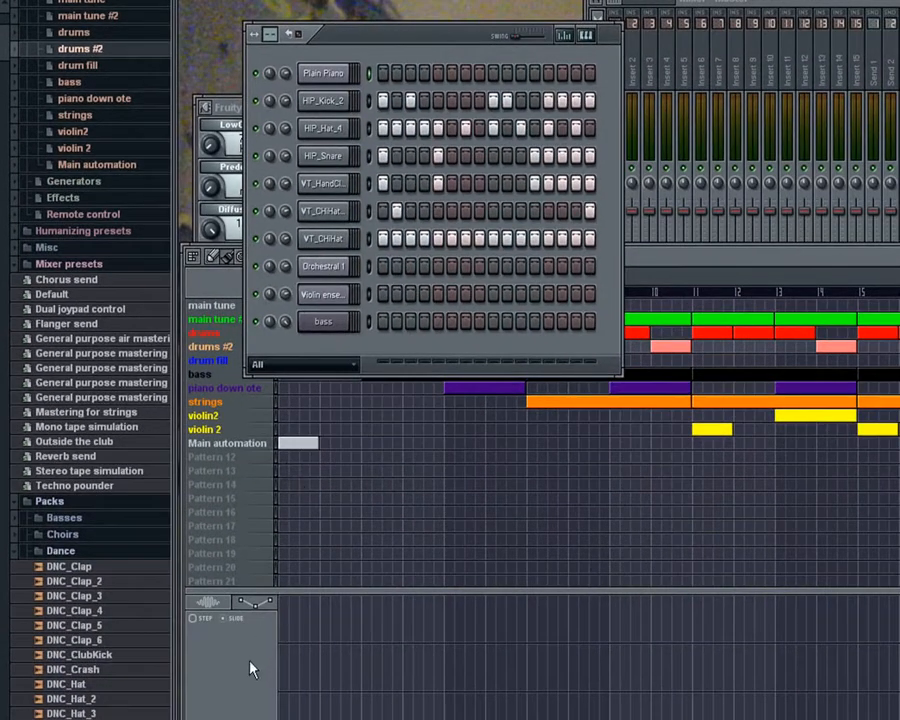
pyautogui.click(250, 663)
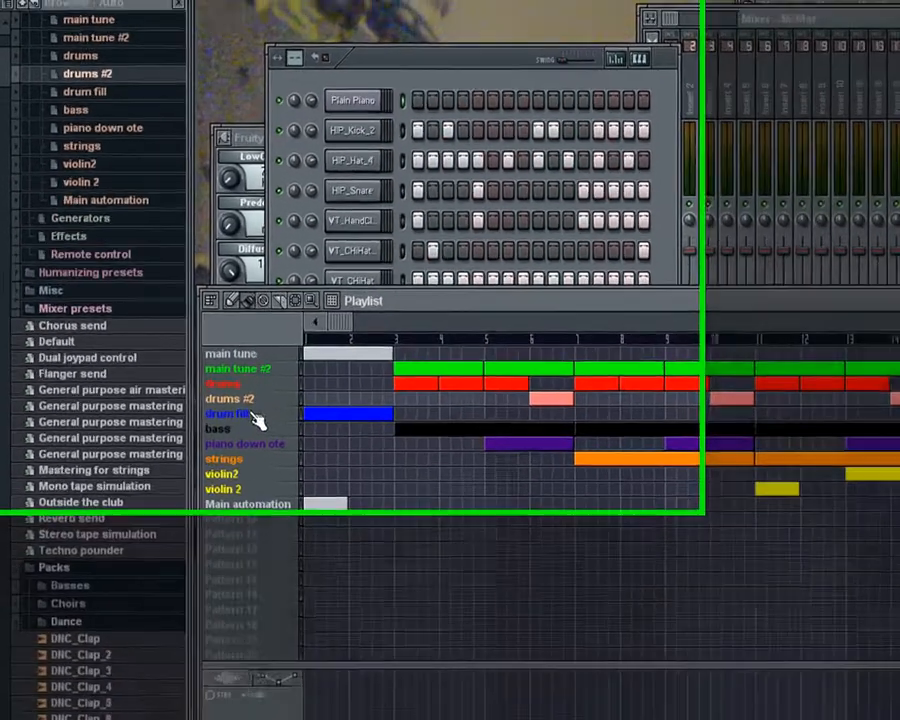
# Select the drum fill pattern in the playlist and play it through.
pyautogui.click(231, 361)
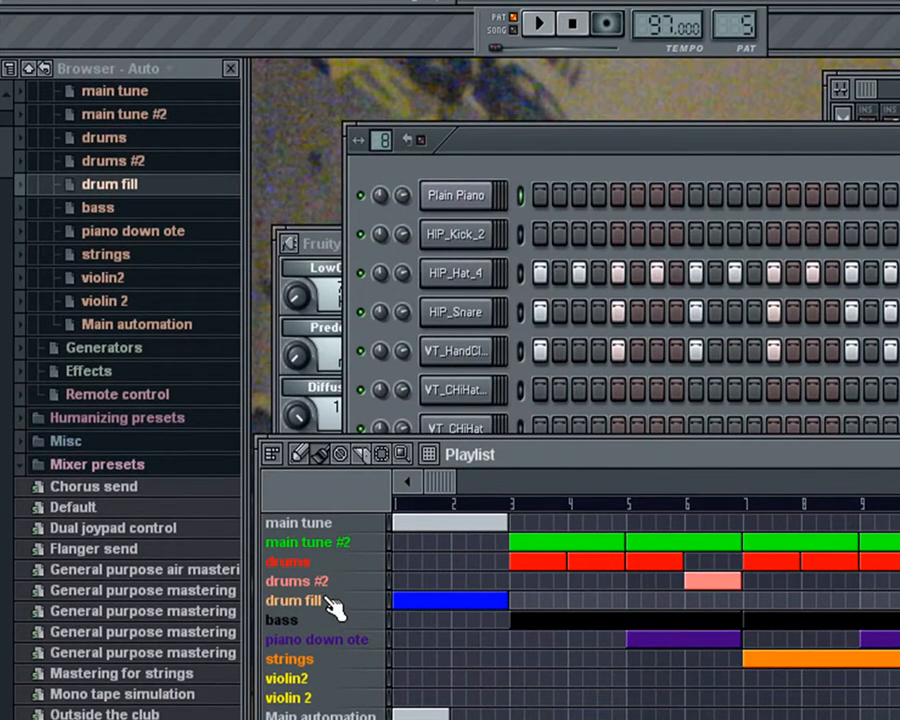
pyautogui.press('space')
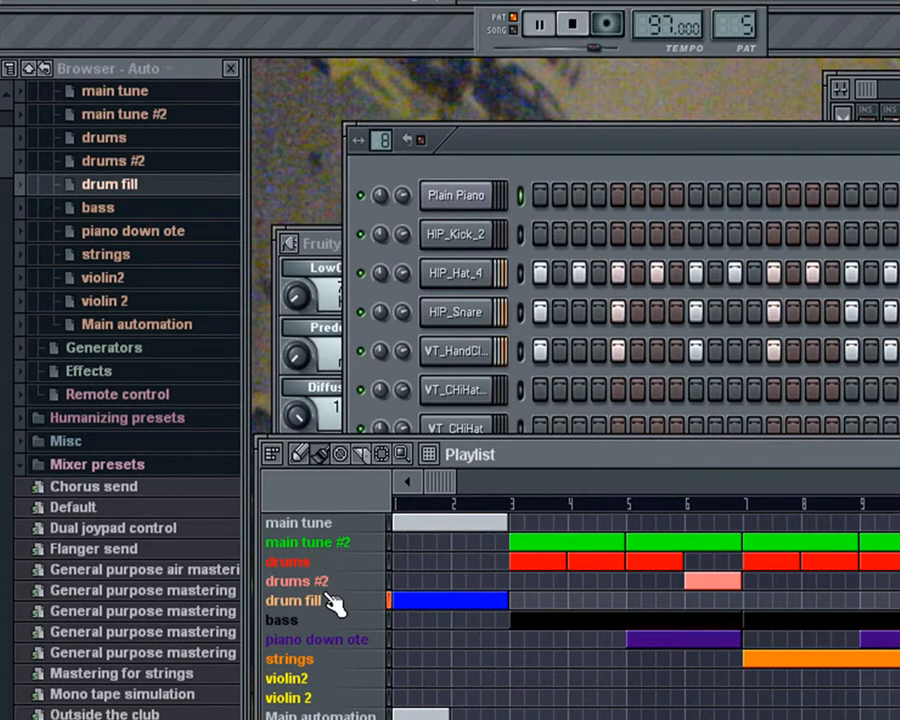
pyautogui.press('space')
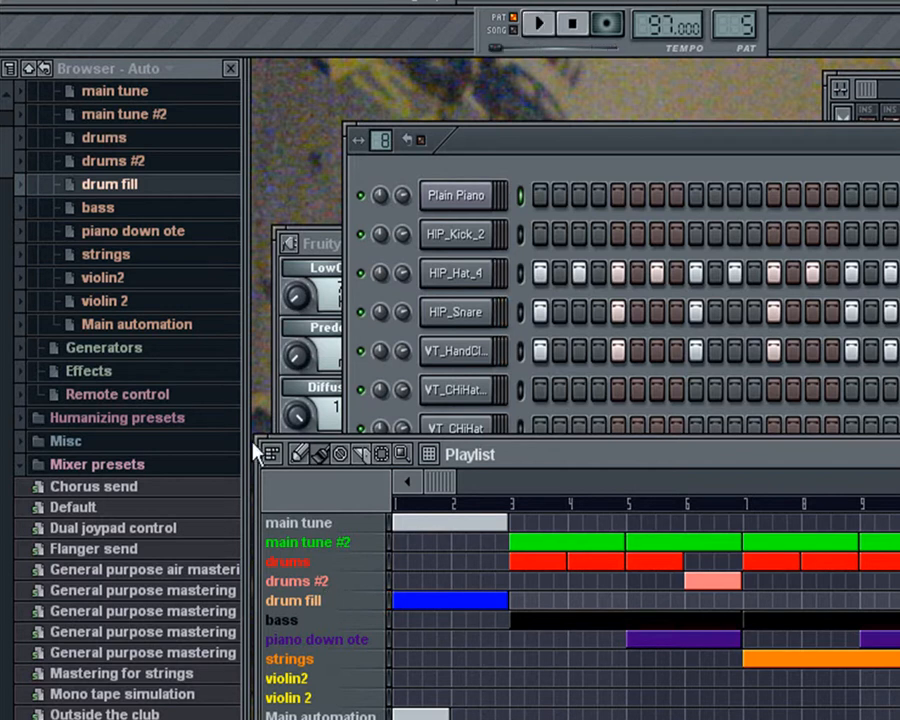
# Move the step sequencer up, play the bass pattern and return to the playlist.
pyautogui.moveTo(659, 153); pyautogui.dragTo(683, 92)
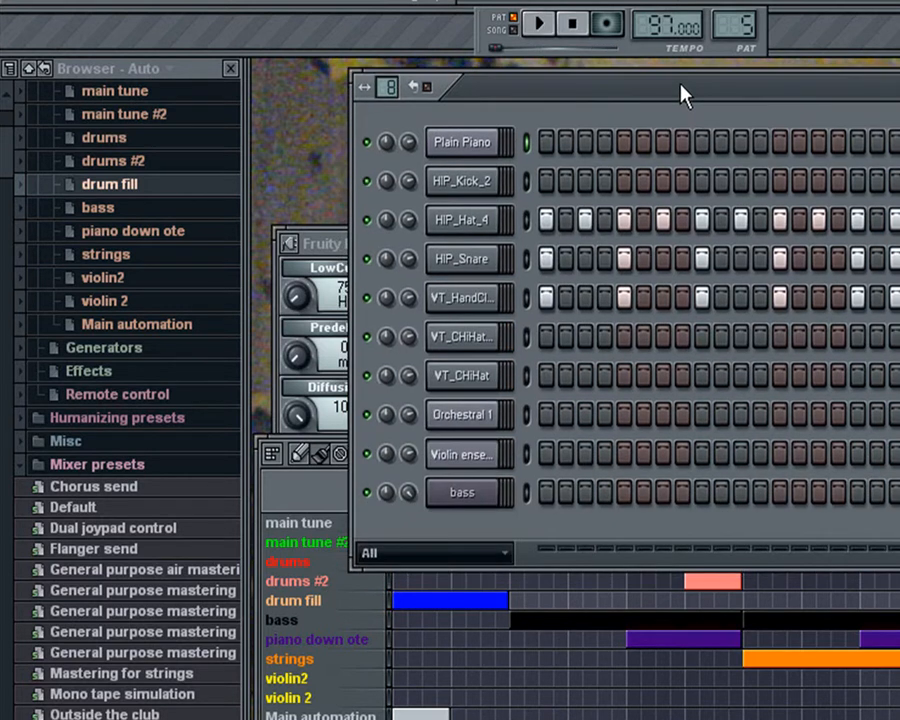
pyautogui.click(300, 624)
pyautogui.click(510, 115)
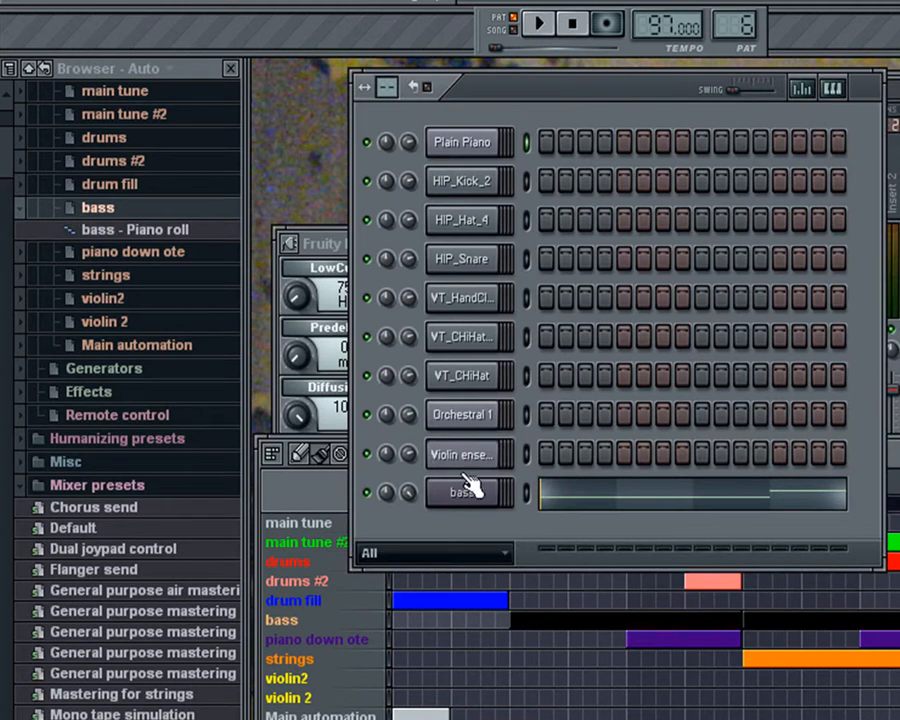
pyautogui.press('space')
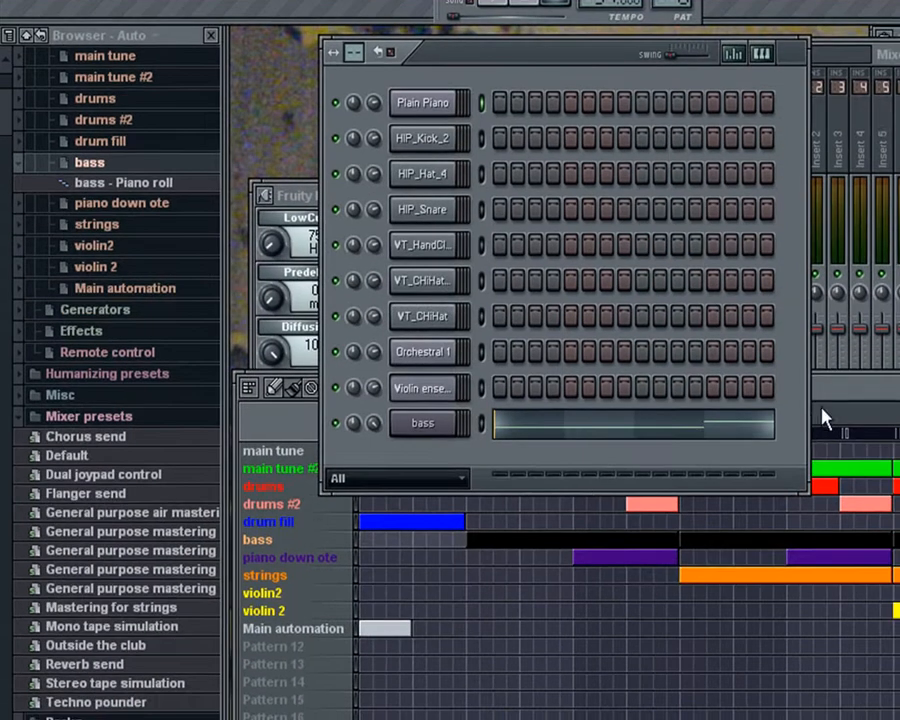
pyautogui.click(822, 418)
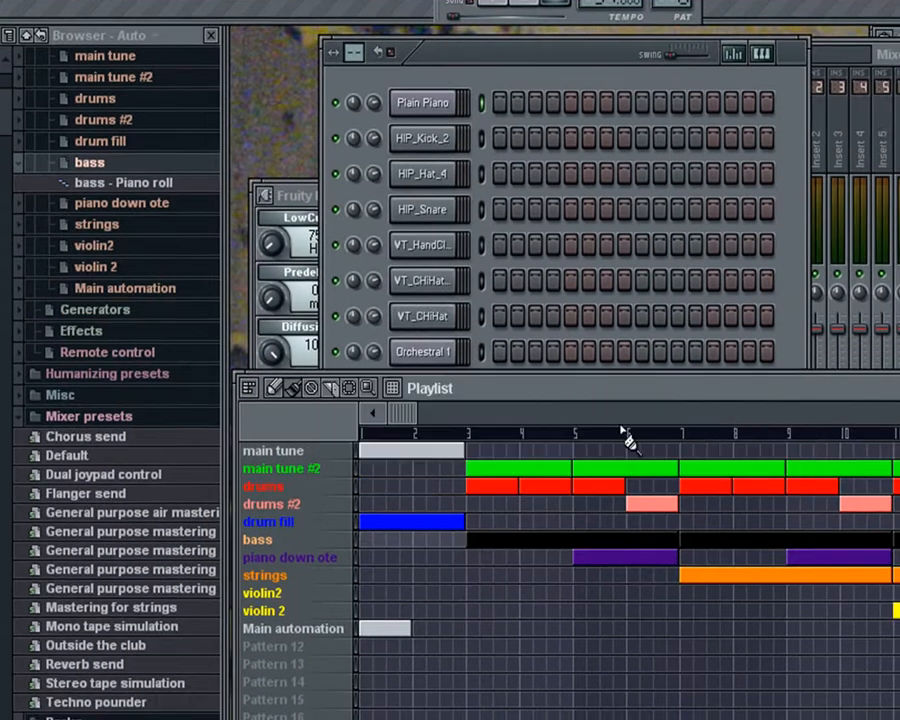
# Review the piano down ote pattern and the strings pattern with its Orchestral 1 notes.
pyautogui.click(261, 558)
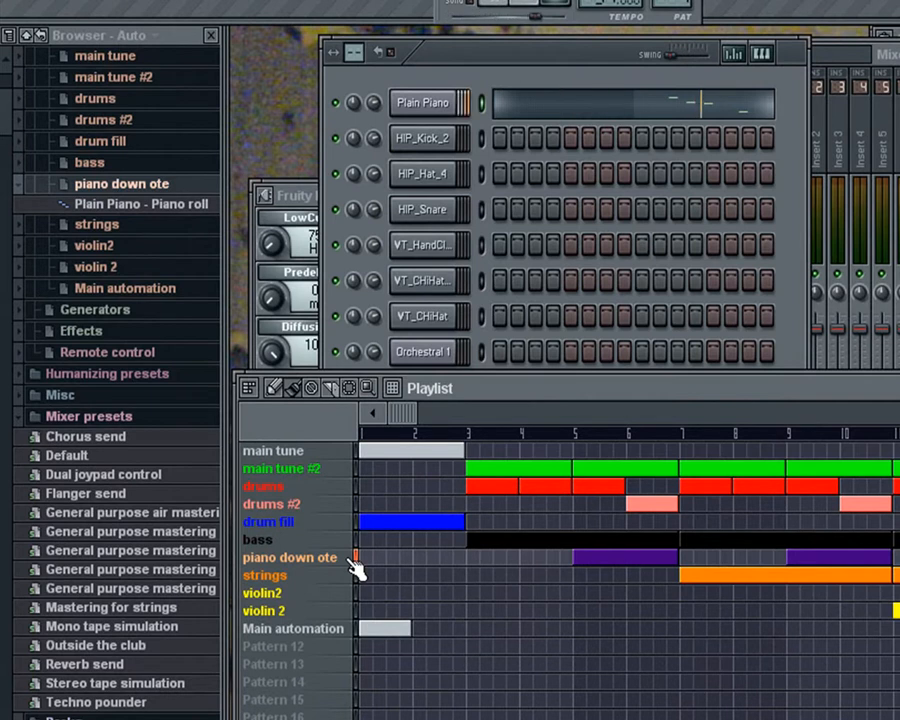
pyautogui.click(316, 576)
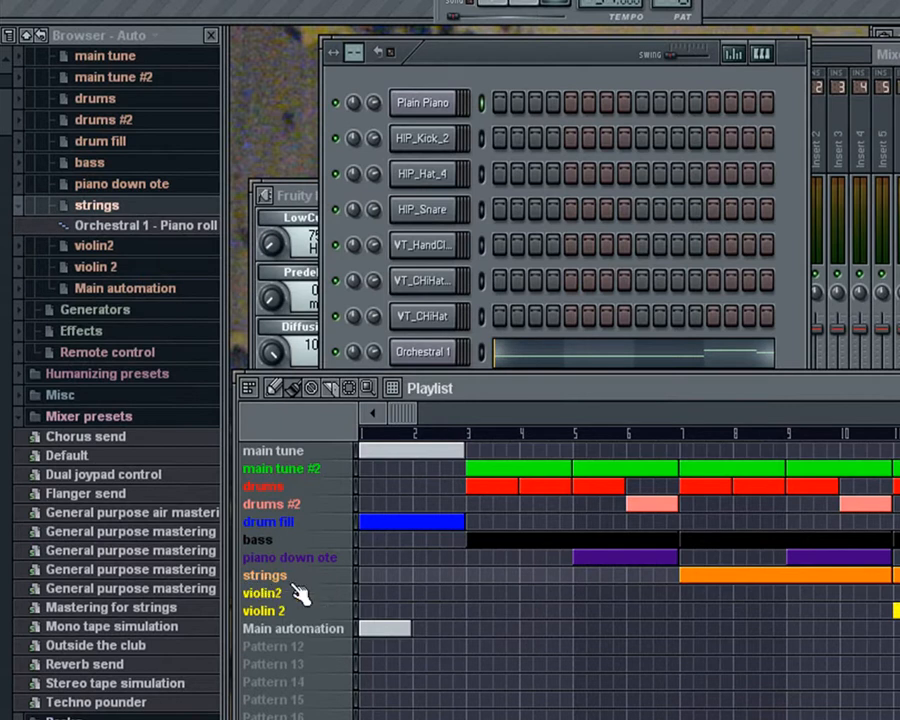
pyautogui.click(277, 594)
pyautogui.click(282, 577)
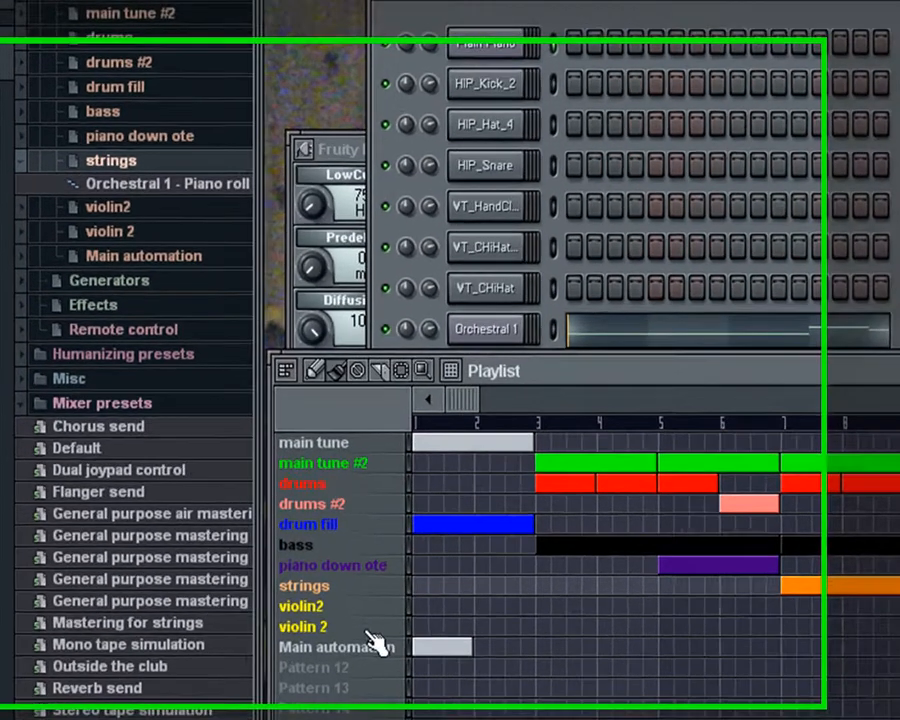
# Select the violin2 pattern, lower the playlist to reveal the Violin ensemble channel, and play the pattern.
pyautogui.click(311, 599)
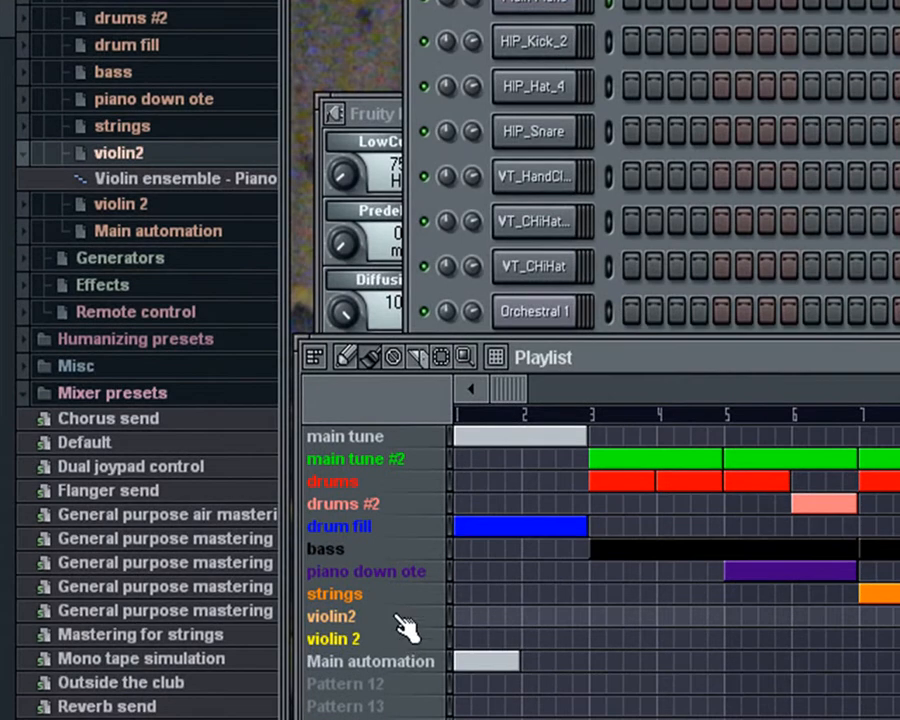
pyautogui.moveTo(670, 352); pyautogui.dragTo(707, 498)
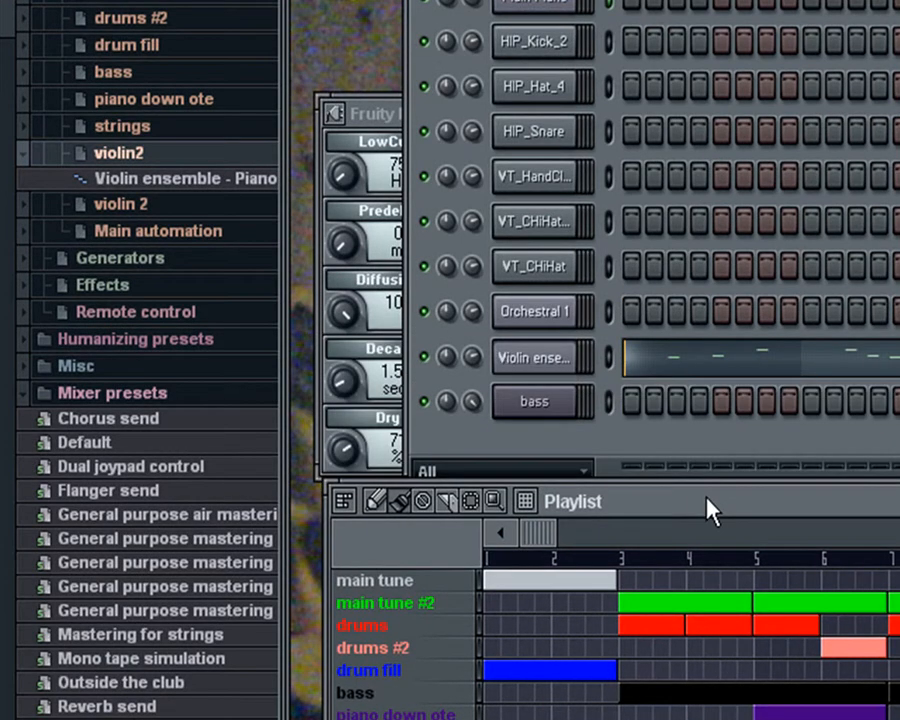
pyautogui.press('space')
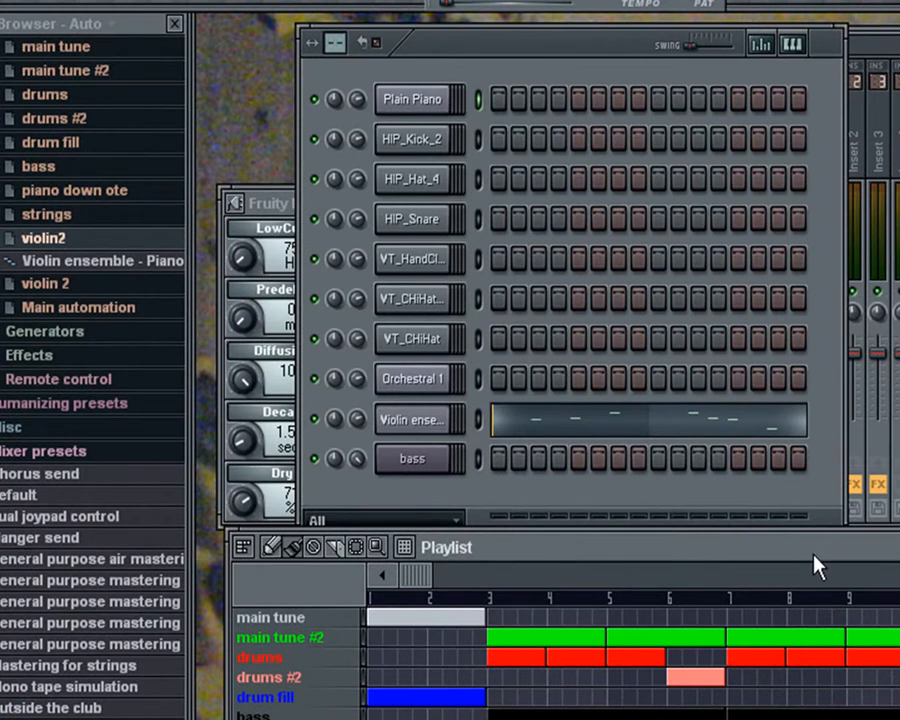
# Open the Plain Piano channel's settings and FL Keys plugin from main tune #2, arranging the windows so the mixer is visible.
pyautogui.click(305, 639)
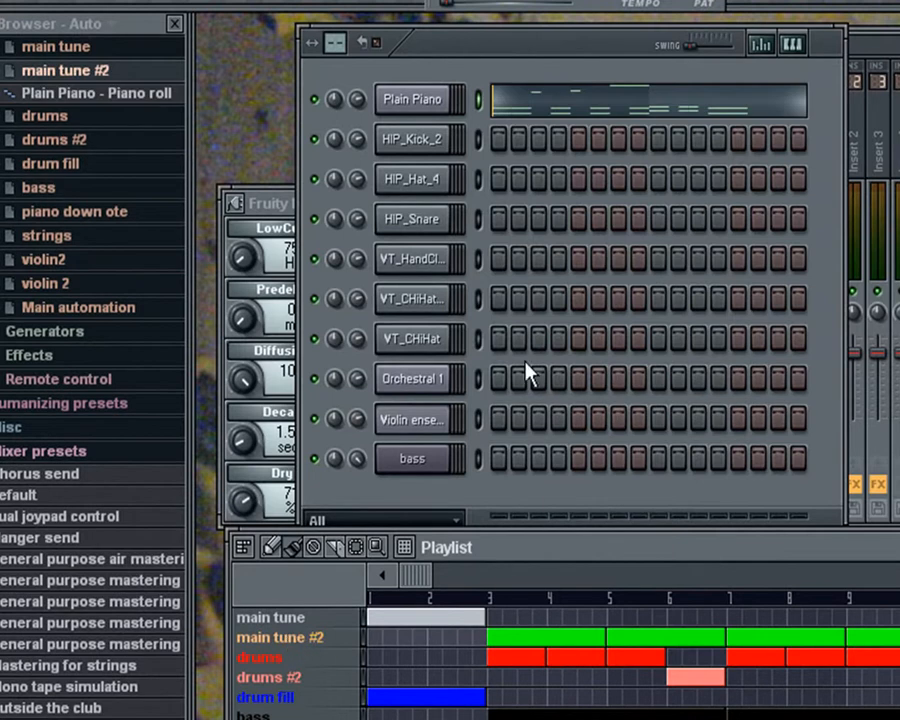
pyautogui.click(404, 101)
pyautogui.moveTo(683, 330); pyautogui.dragTo(766, 504)
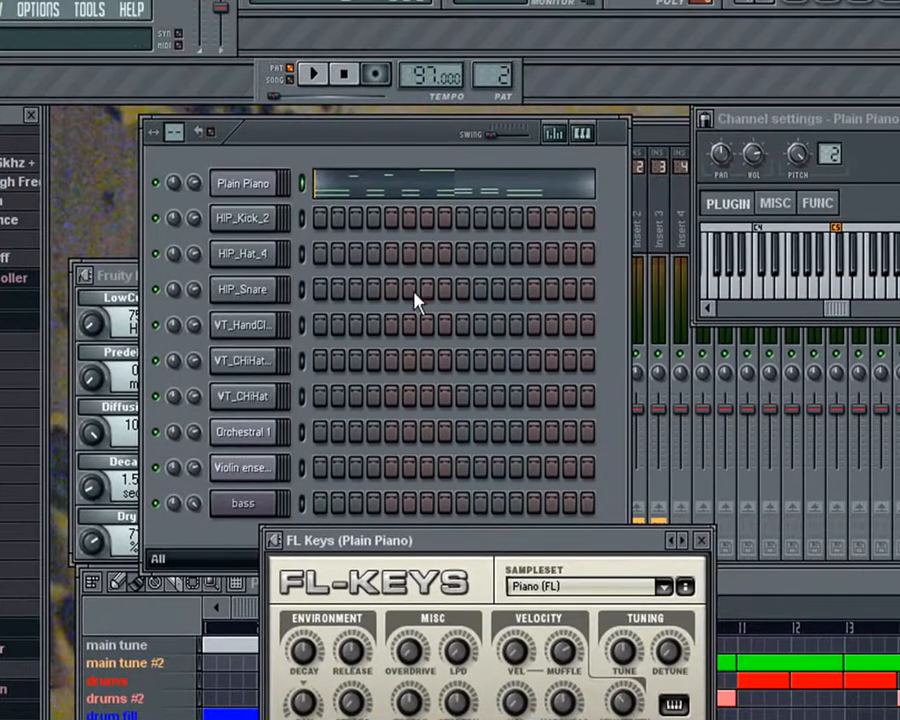
pyautogui.moveTo(356, 141); pyautogui.dragTo(193, 143)
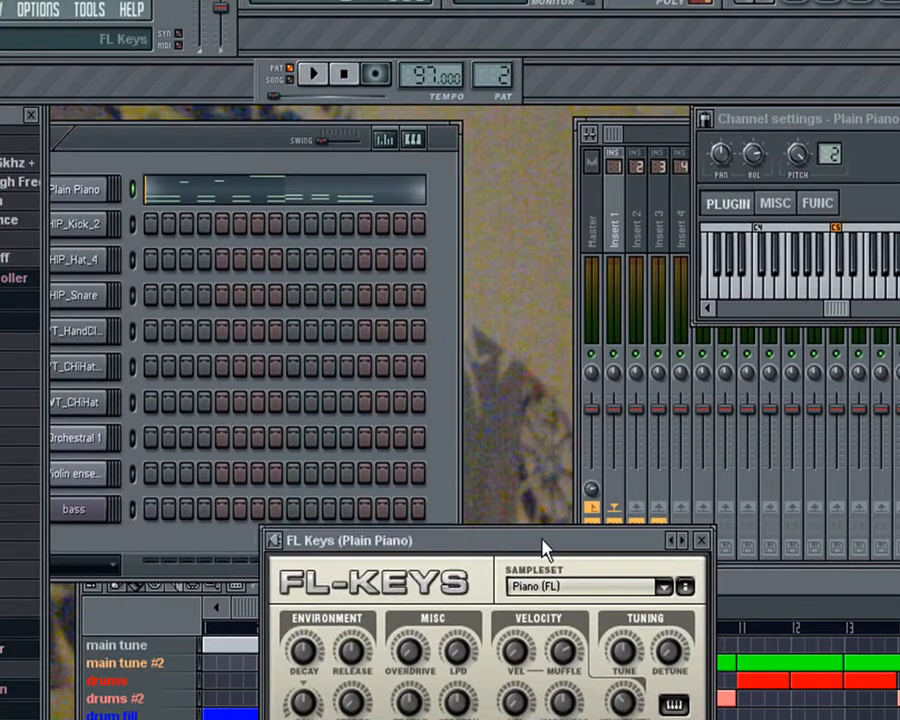
pyautogui.moveTo(543, 548); pyautogui.dragTo(678, 614)
pyautogui.moveTo(195, 141); pyautogui.dragTo(295, 169)
pyautogui.click(185, 222)
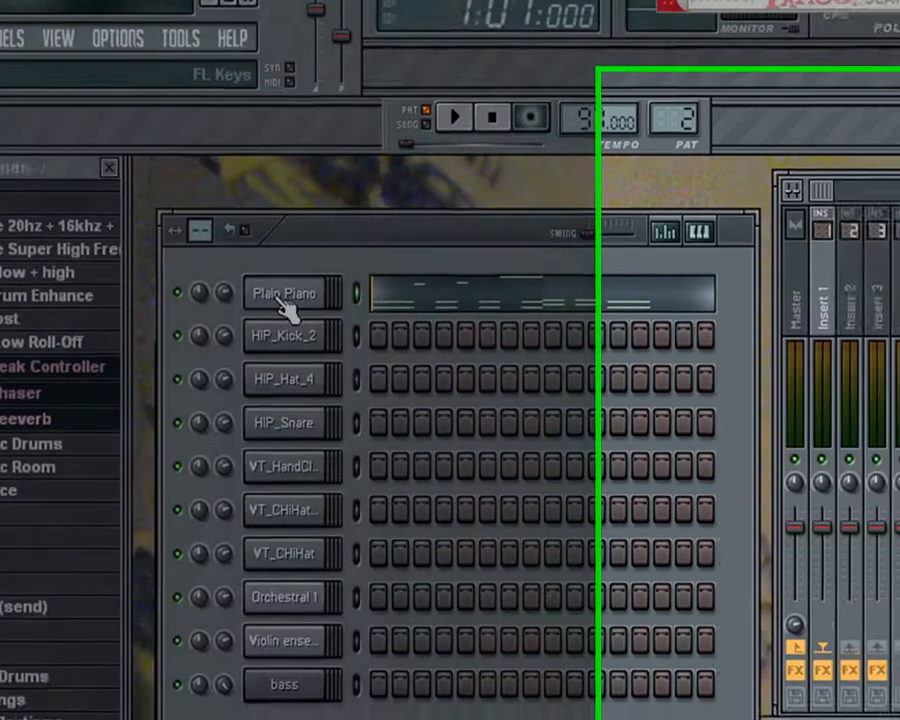
# Move the Plain Piano channel settings lower over the mixer and examine its MISC and FUNC pages, returning to PLUGIN.
pyautogui.click(443, 325)
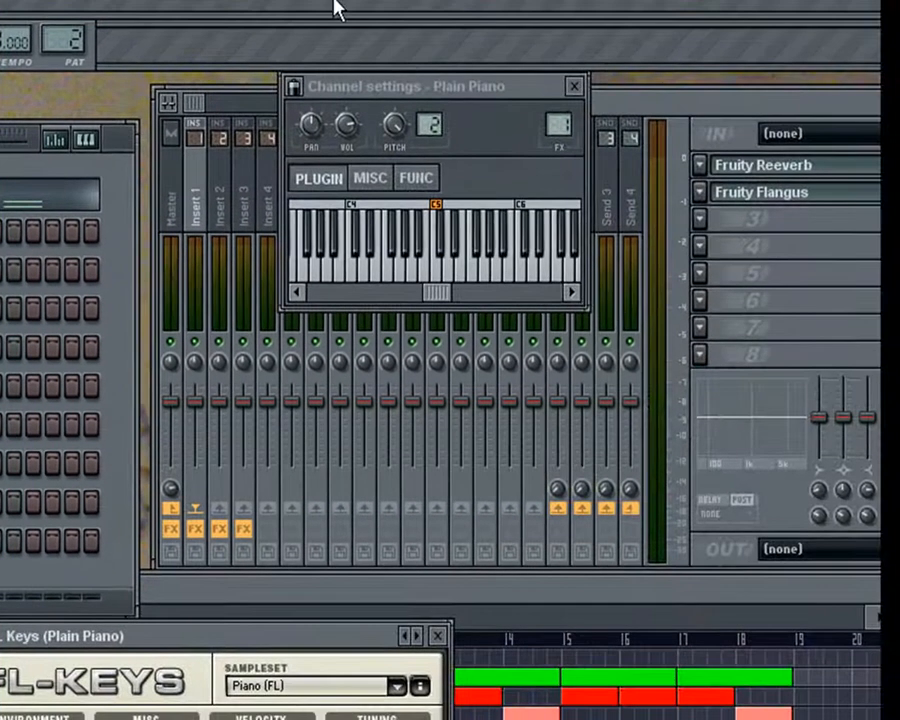
pyautogui.moveTo(435, 86); pyautogui.dragTo(461, 143)
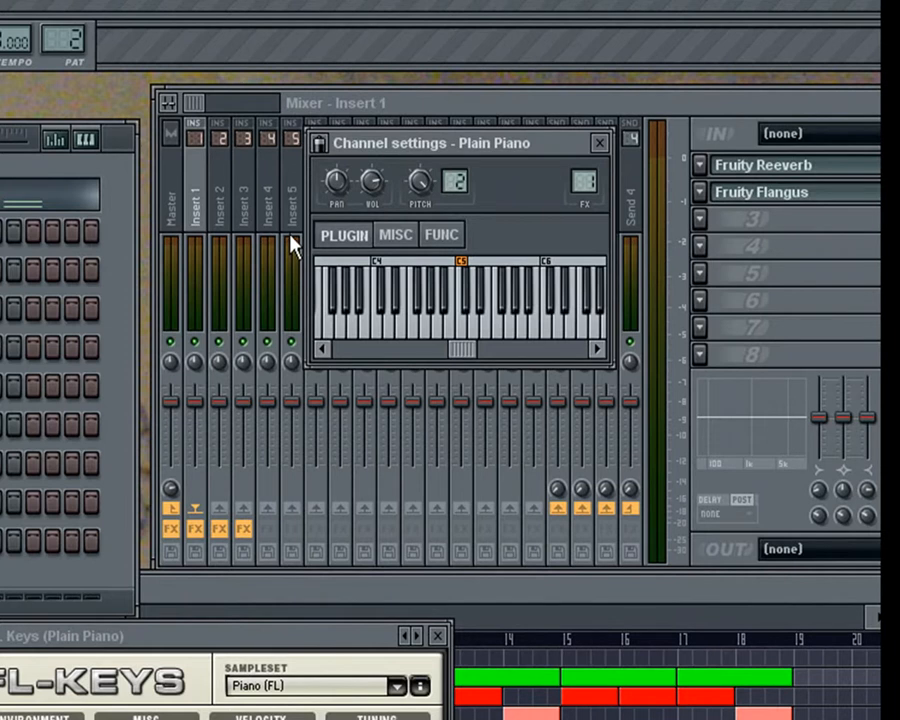
pyautogui.click(414, 236)
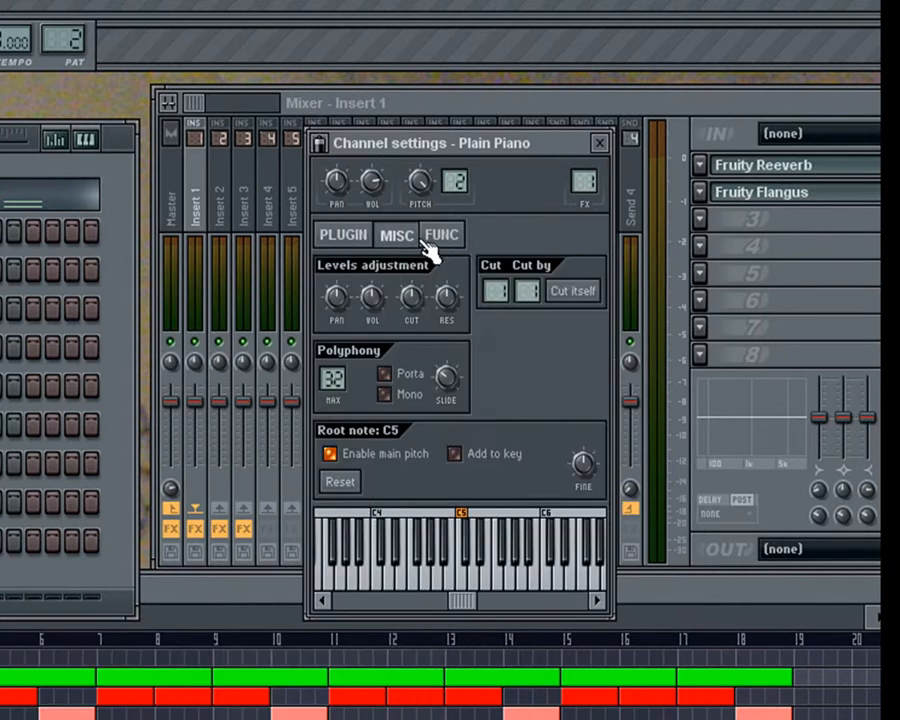
pyautogui.click(458, 240)
pyautogui.click(392, 240)
pyautogui.click(440, 240)
pyautogui.click(382, 240)
pyautogui.click(348, 240)
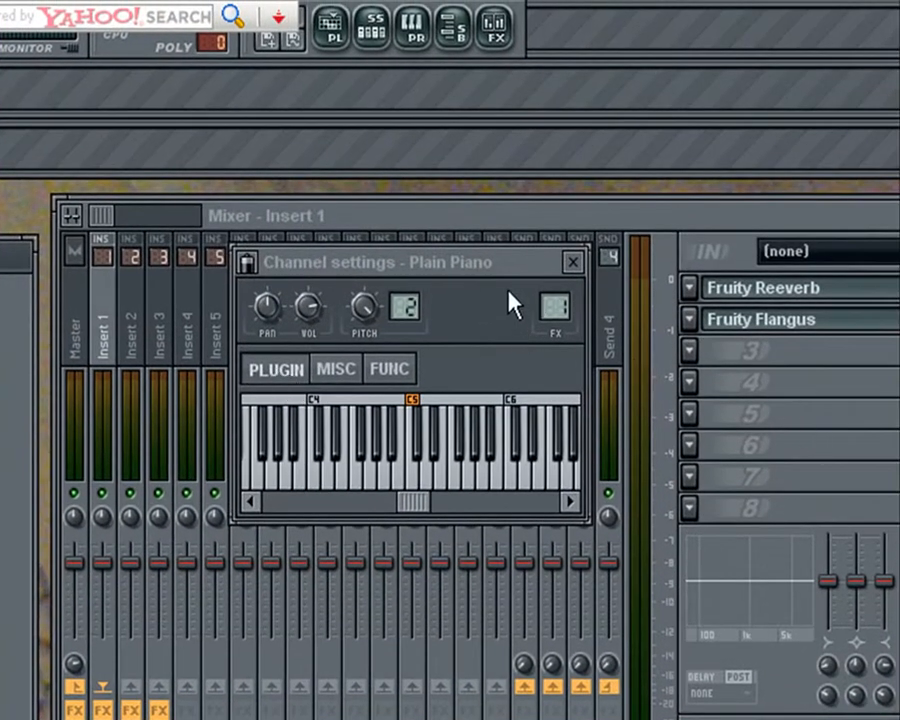
# Move the Plain Piano channel settings and the mixer apart to show the channel's FX routing, selecting mixer track Insert 1.
pyautogui.moveTo(506, 275); pyautogui.dragTo(390, 362)
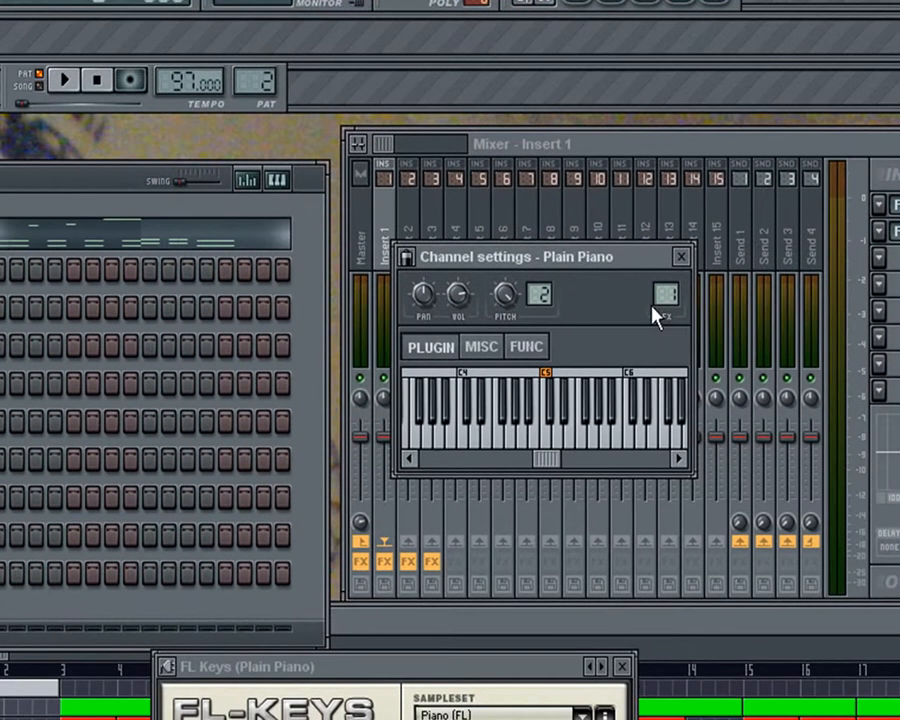
pyautogui.moveTo(623, 273); pyautogui.dragTo(760, 547)
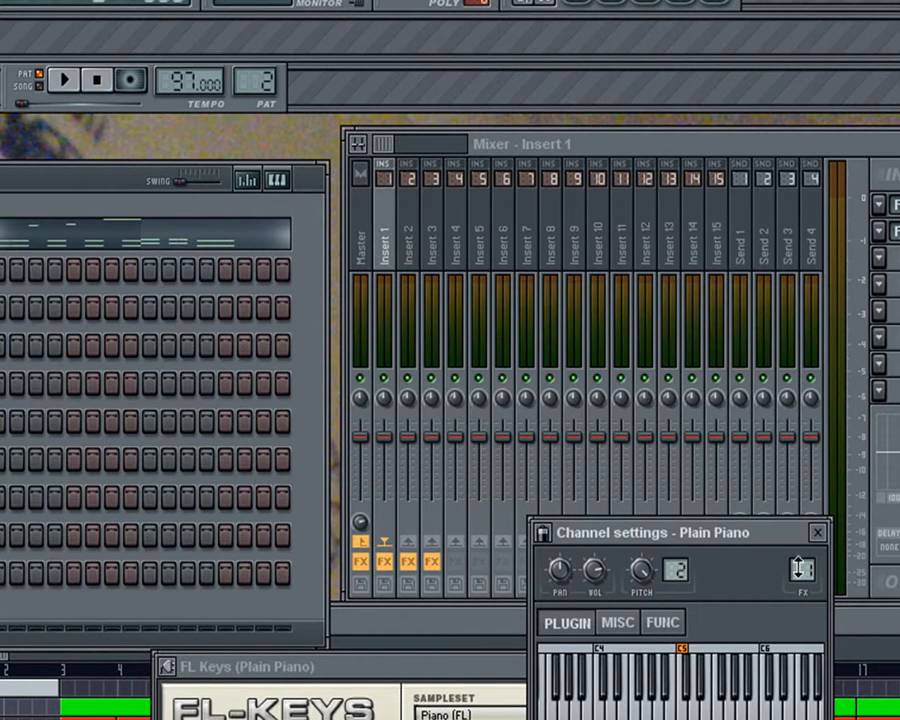
pyautogui.moveTo(801, 569)
pyautogui.mouseDown()
pyautogui.moveTo(801, 478)
pyautogui.moveTo(801, 566)
pyautogui.mouseUp()
pyautogui.click(395, 262)
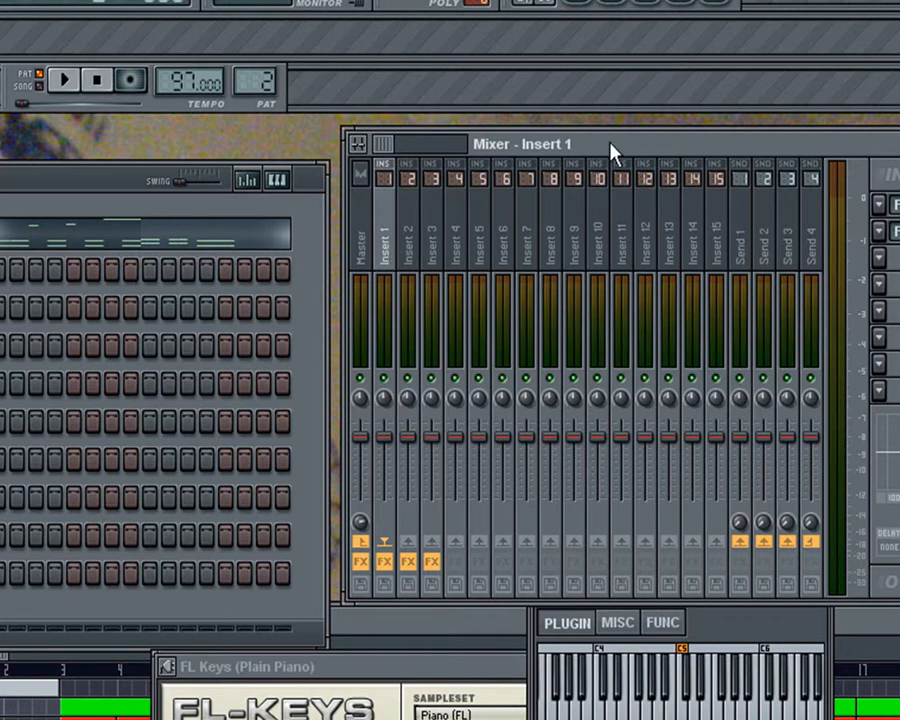
pyautogui.moveTo(612, 152); pyautogui.dragTo(566, 153)
pyautogui.click(770, 625)
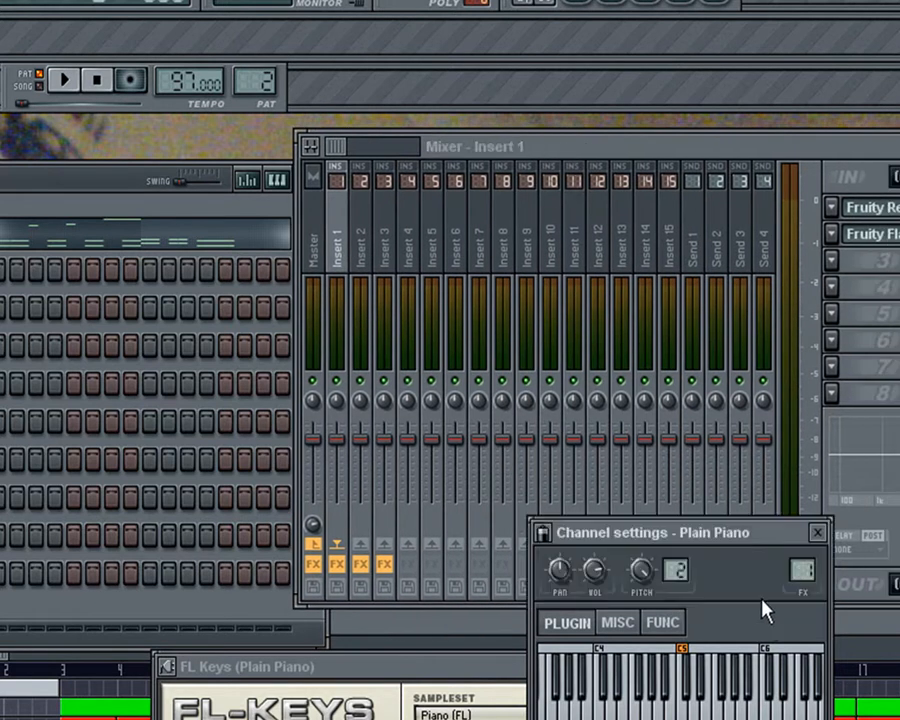
pyautogui.moveTo(742, 538); pyautogui.dragTo(716, 567)
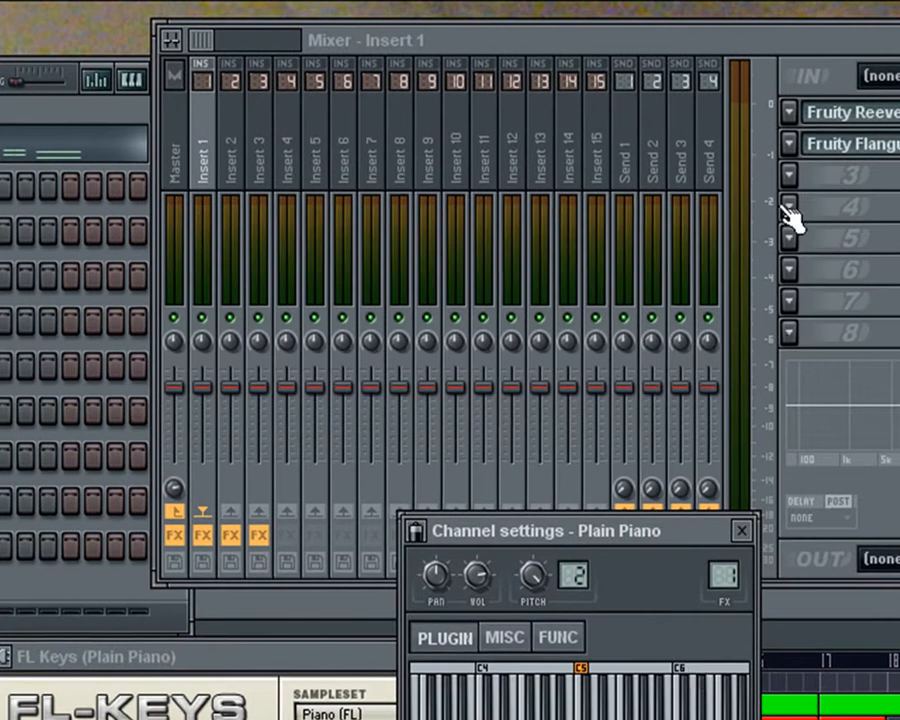
# Open the Fruity Reeverb and Fruity Flangus editors on Insert 1 and move the Flangus window clear of the mixer.
pyautogui.click(791, 114)
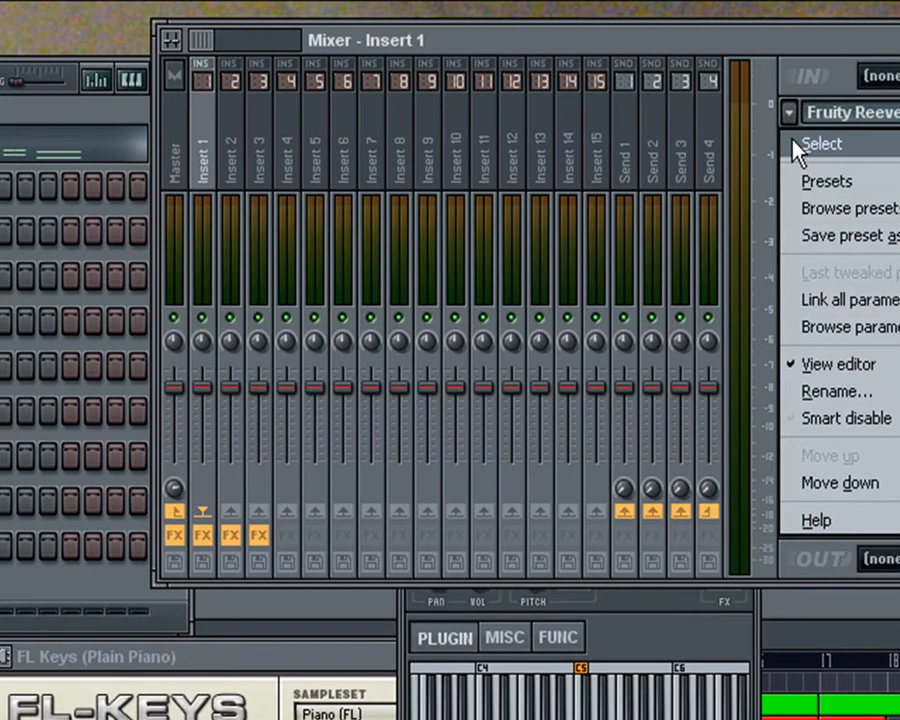
pyautogui.moveTo(798, 144)
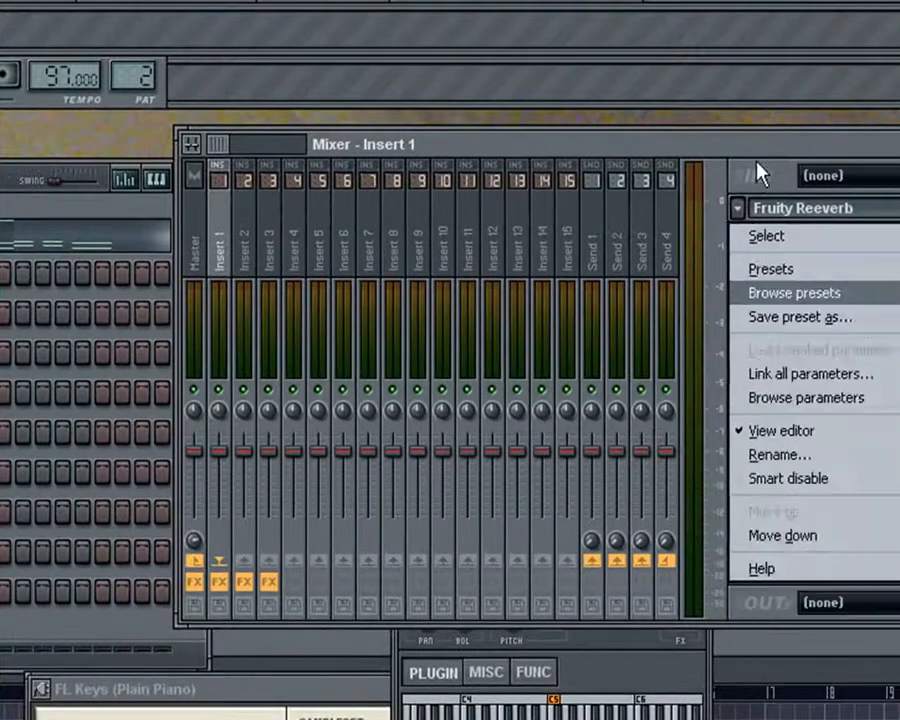
pyautogui.click(762, 117)
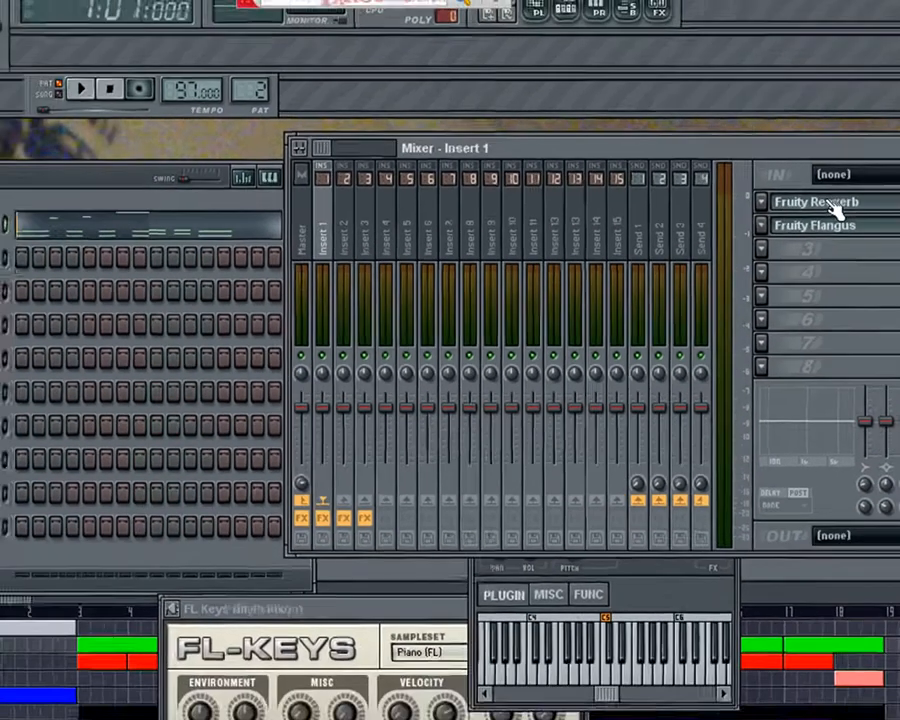
pyautogui.click(838, 212)
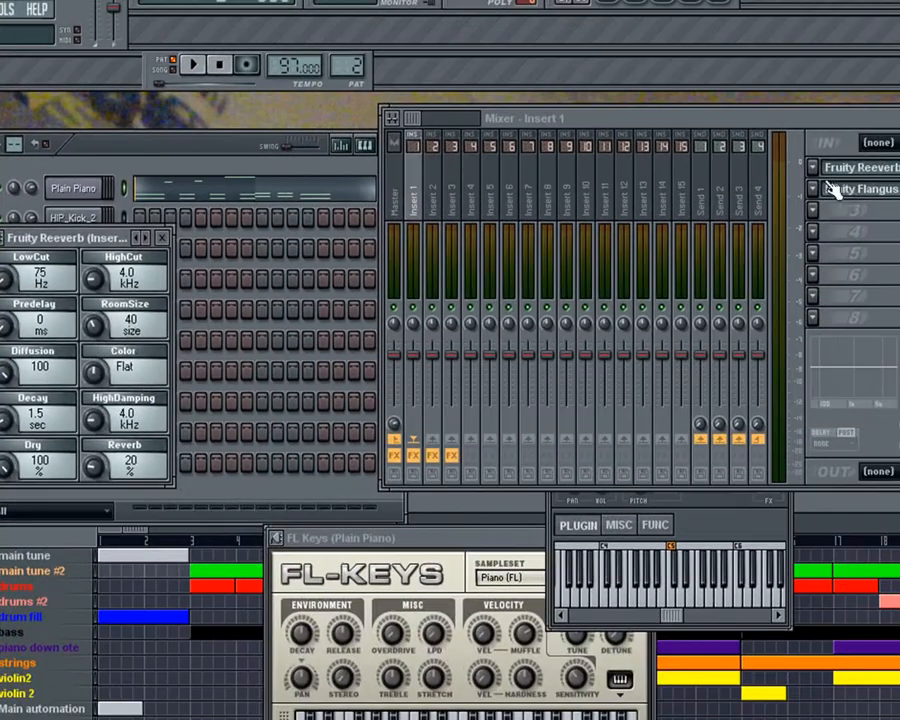
pyautogui.click(848, 193)
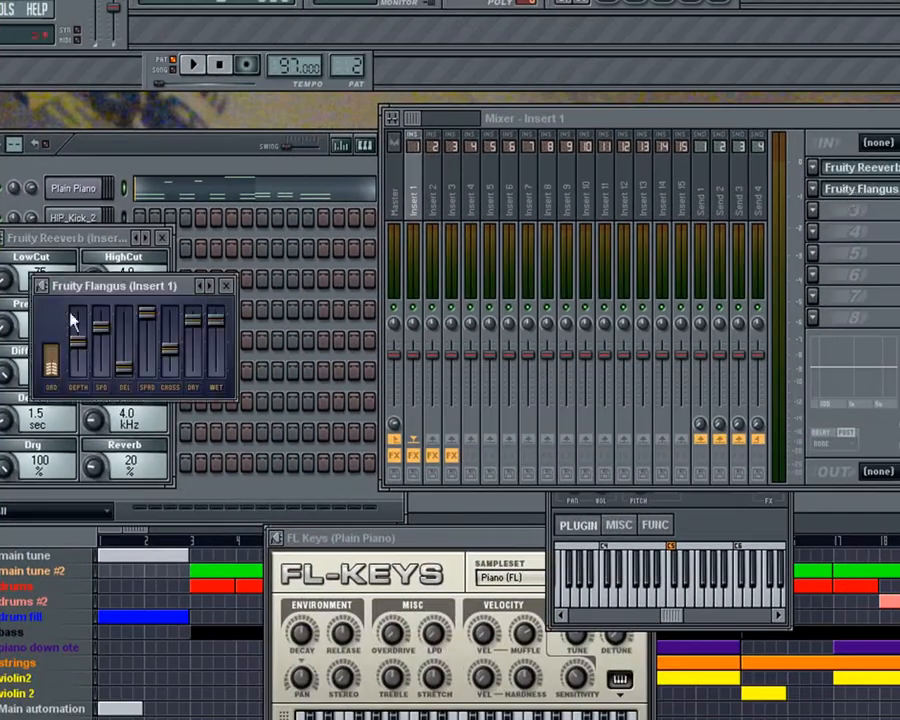
pyautogui.moveTo(100, 283); pyautogui.dragTo(766, 650)
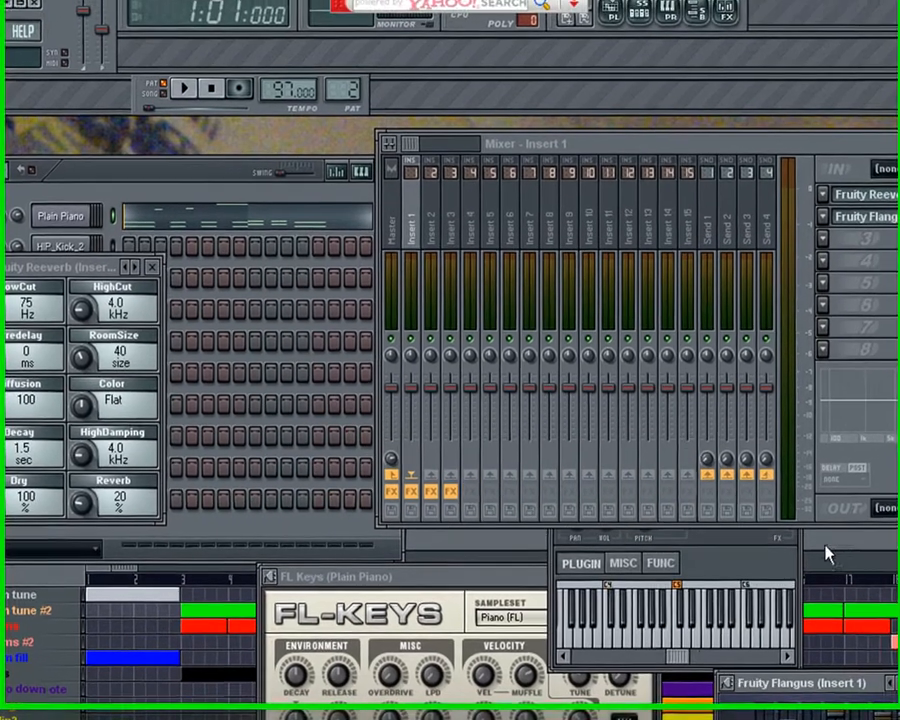
# Bring the playlist forward and shift it slightly, reopen the Plain Piano channel, and play its pattern with the Insert 1 effects.
pyautogui.click(816, 510)
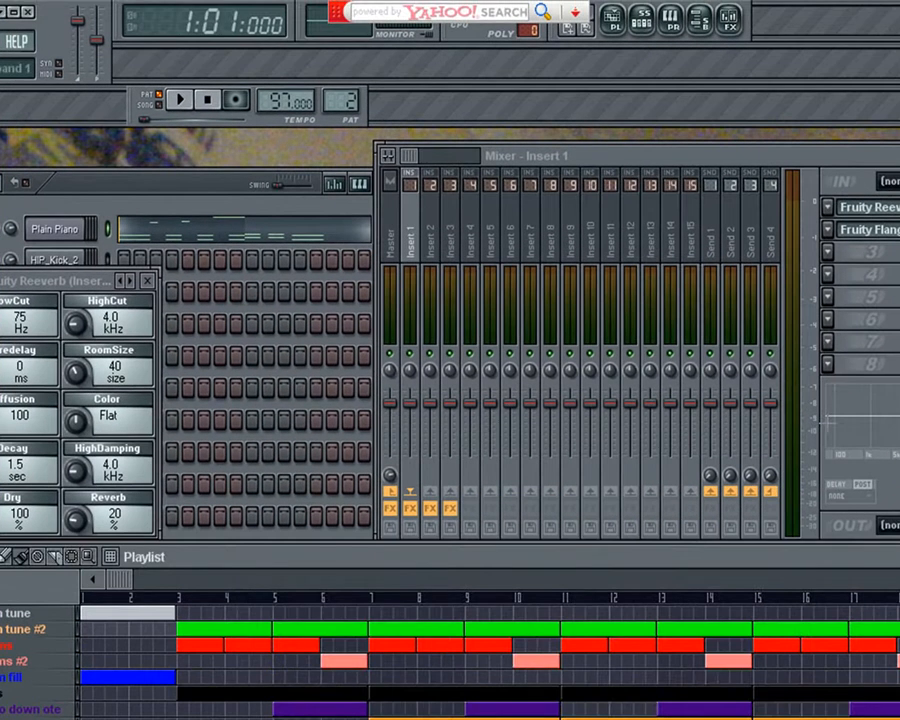
pyautogui.moveTo(508, 566)
pyautogui.mouseDown()
pyautogui.moveTo(518, 603)
pyautogui.moveTo(516, 574)
pyautogui.mouseUp()
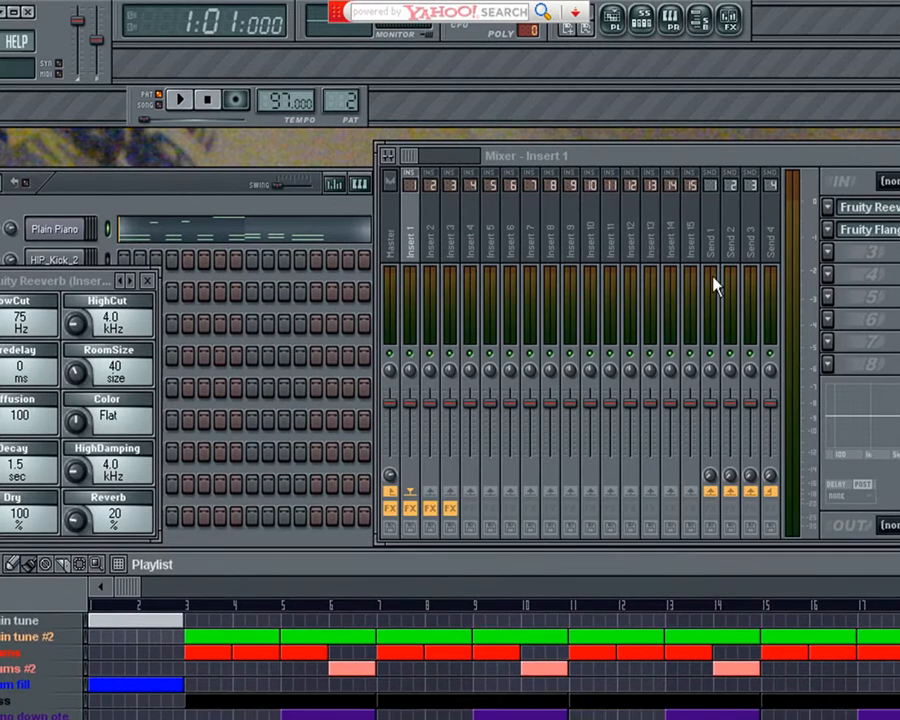
pyautogui.click(66, 230)
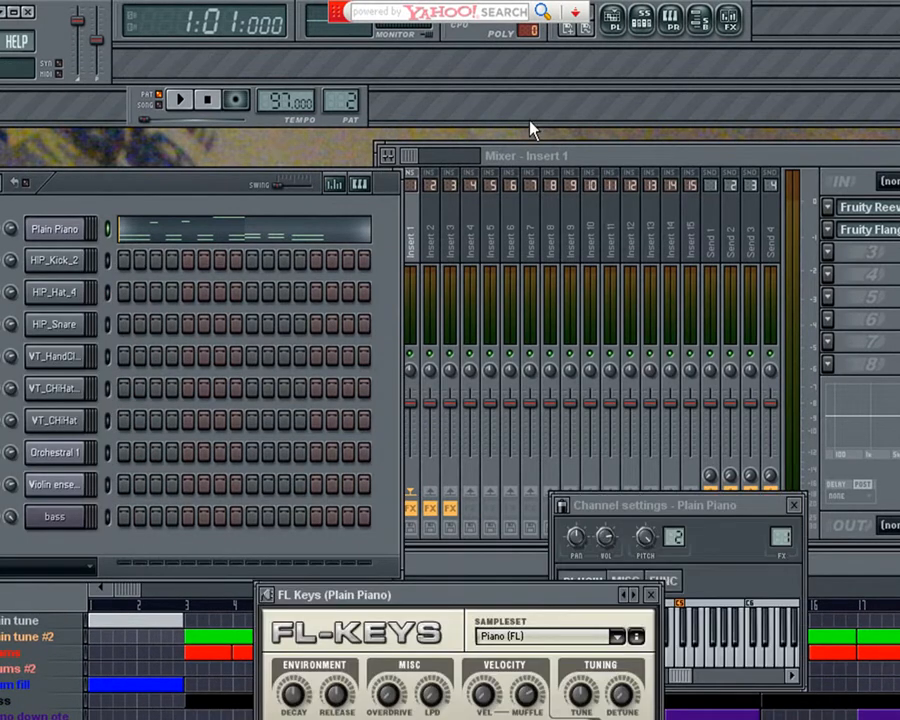
pyautogui.press('space')
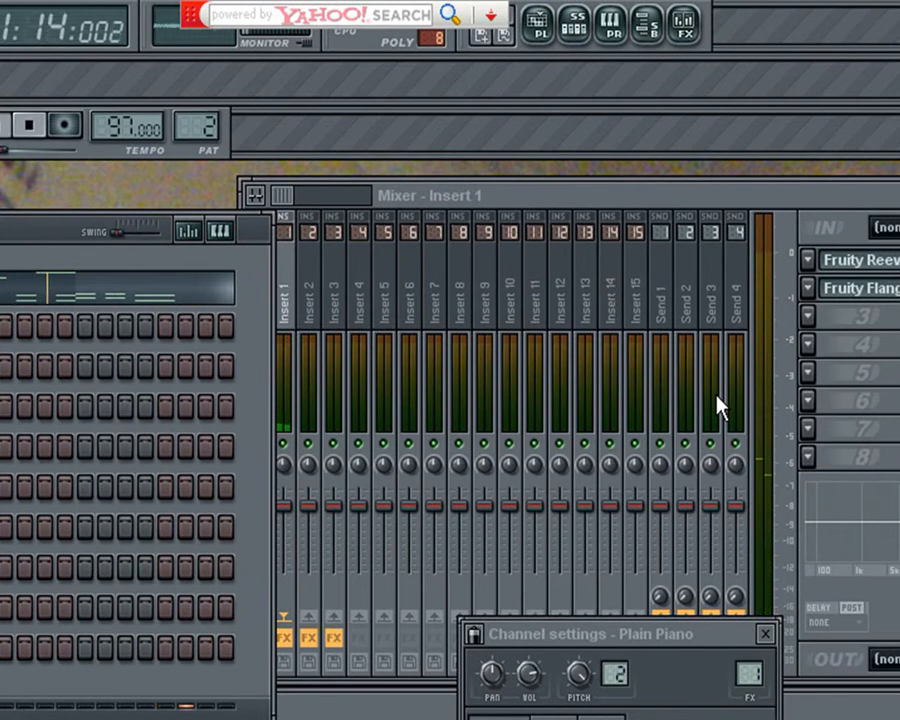
pyautogui.press('space')
# Clear the first two effect slots on Insert 1 to (none) and play the piano pattern without effects.
pyautogui.click(811, 258)
pyautogui.moveTo(826, 292)
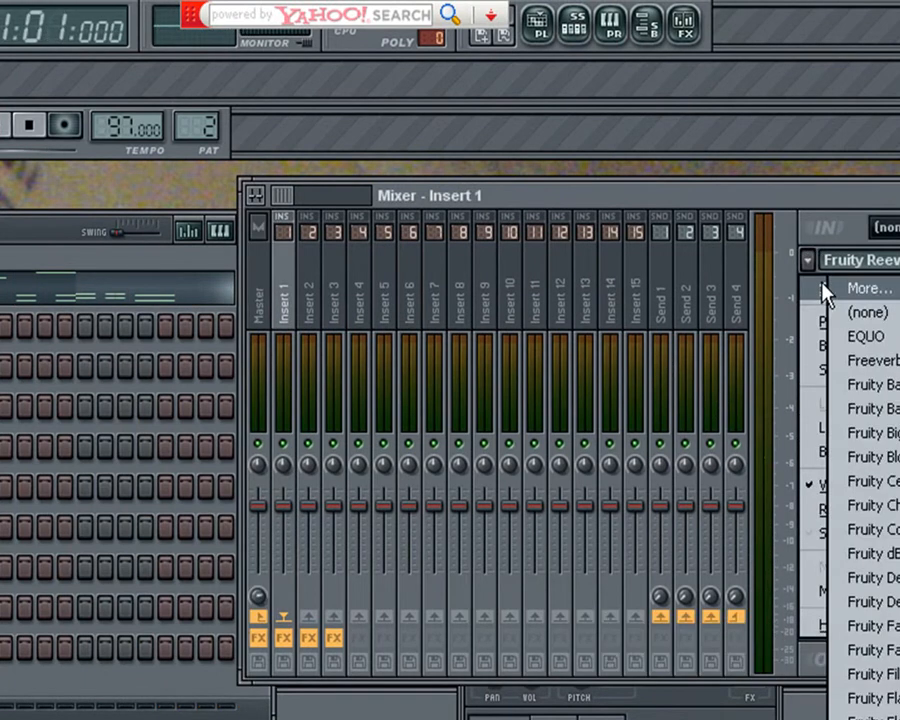
pyautogui.click(830, 316)
pyautogui.click(808, 289)
pyautogui.moveTo(826, 317)
pyautogui.click(860, 344)
pyautogui.press('space')
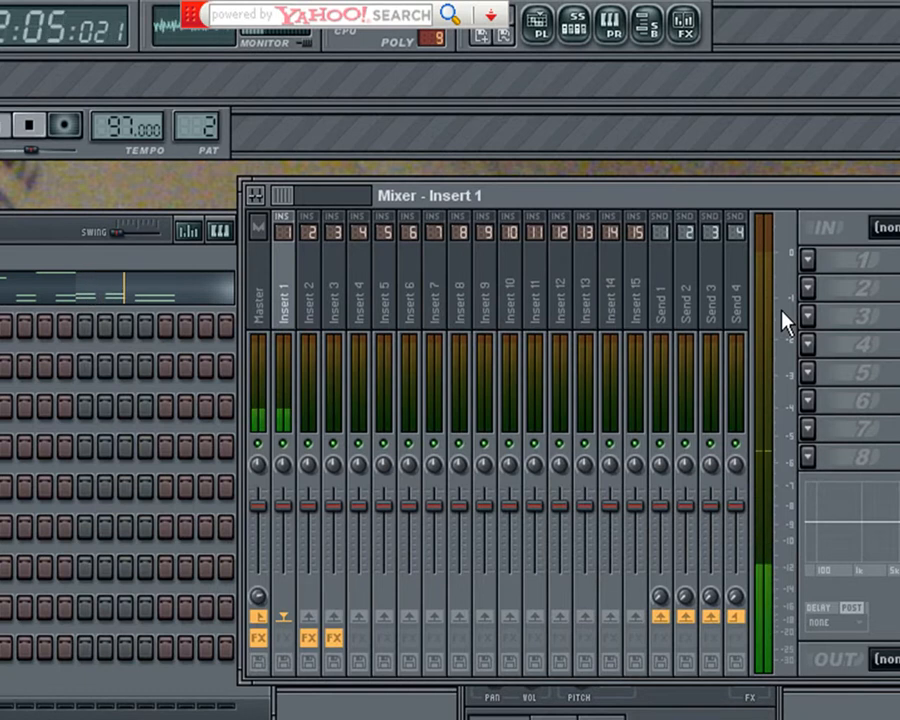
pyautogui.press('space')
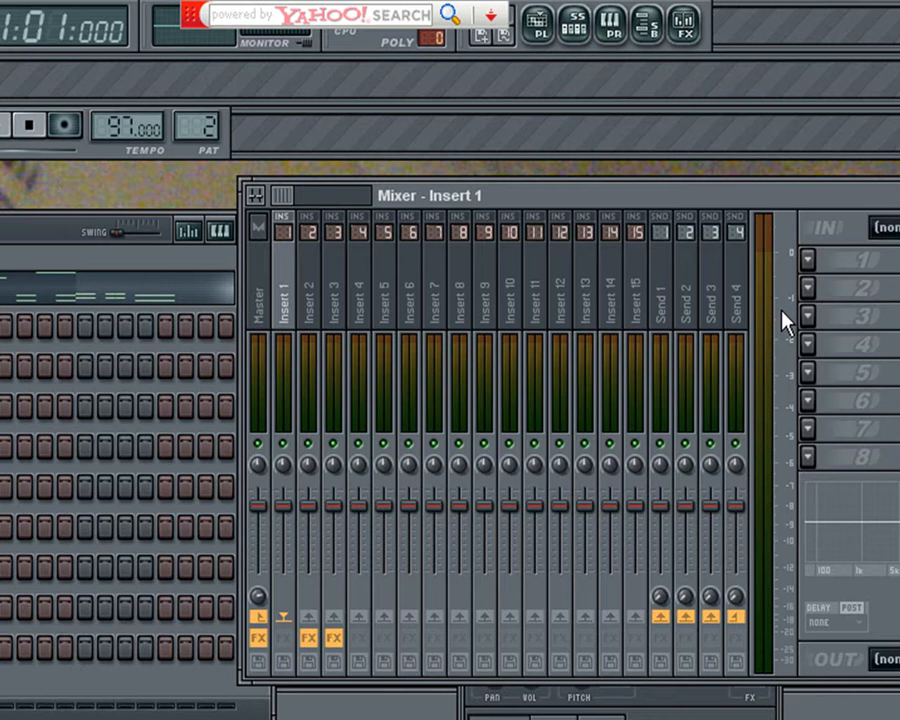
# Load Fruity Reeverb in slot 1 and Fruity Flangus in slot 2 of Insert 1.
pyautogui.click(808, 262)
pyautogui.moveTo(815, 291)
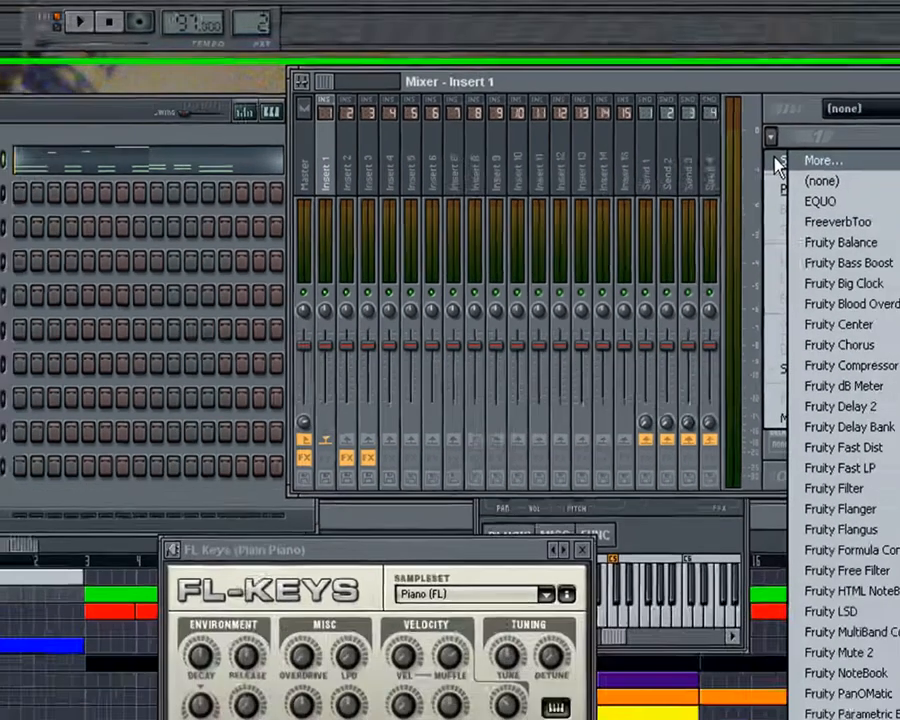
pyautogui.click(780, 648)
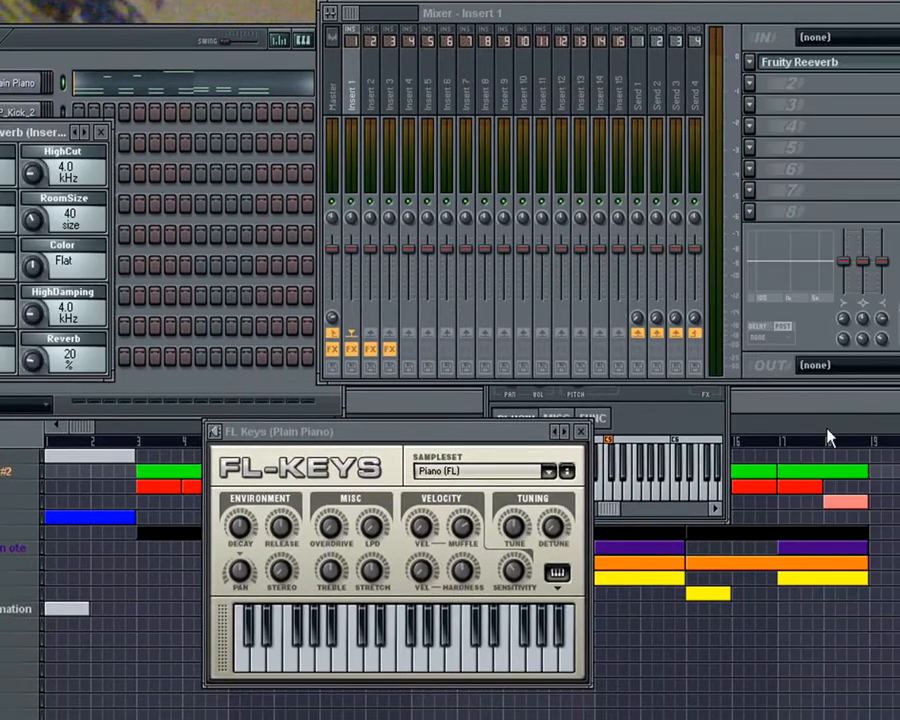
pyautogui.click(754, 85)
pyautogui.moveTo(762, 103)
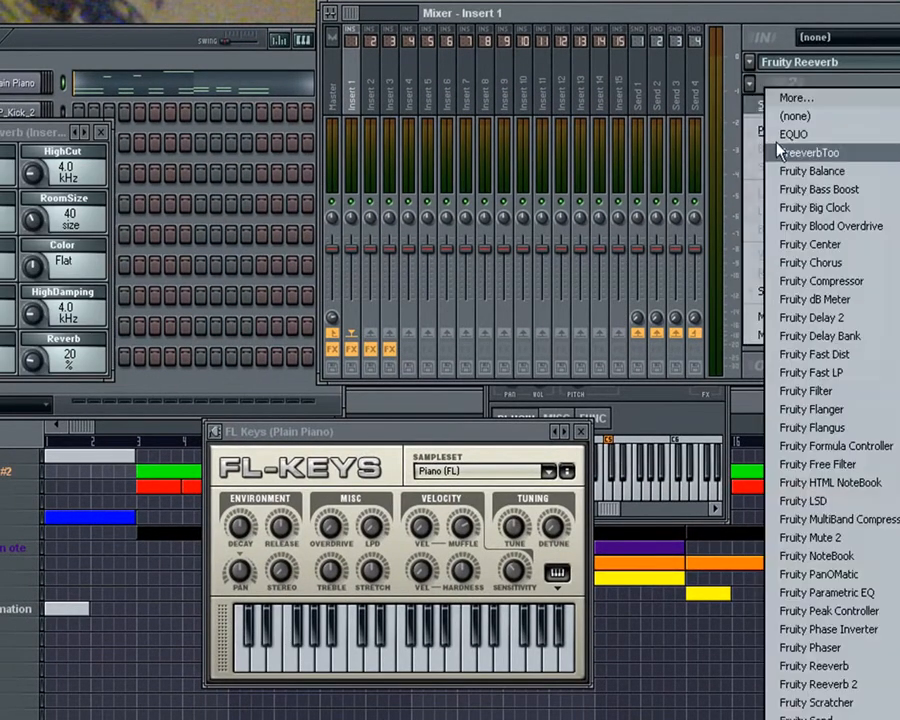
pyautogui.click(838, 428)
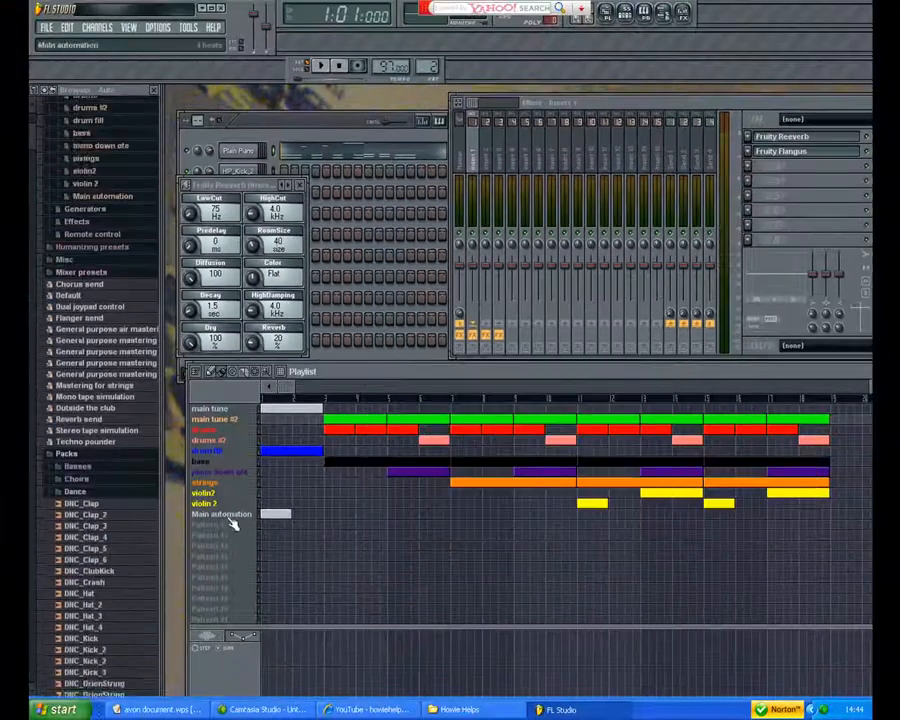
# Select the drums pattern and open the HIP_Kick_2 channel settings, placing the window so the mixer tracks and effects stay visible.
pyautogui.click(221, 431)
pyautogui.click(323, 133)
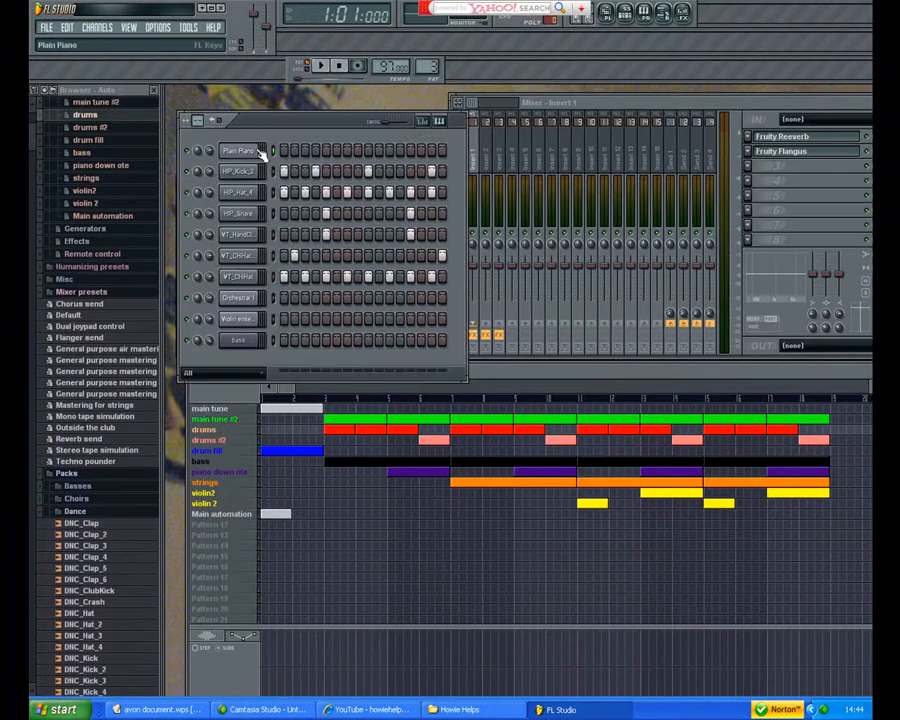
pyautogui.click(237, 173)
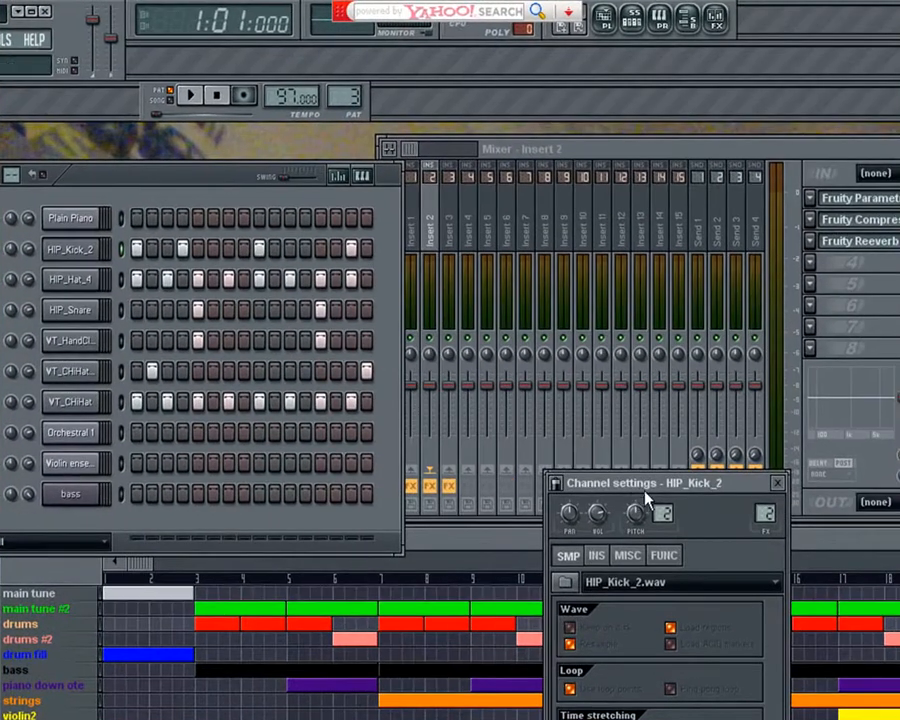
pyautogui.moveTo(628, 362); pyautogui.dragTo(683, 162)
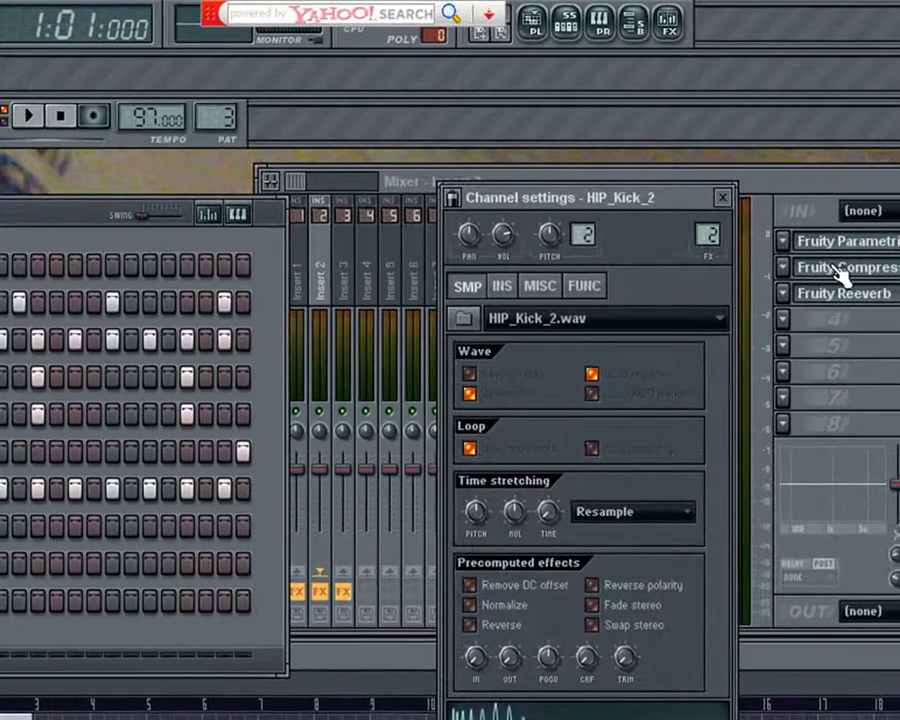
pyautogui.moveTo(653, 203); pyautogui.dragTo(614, 388)
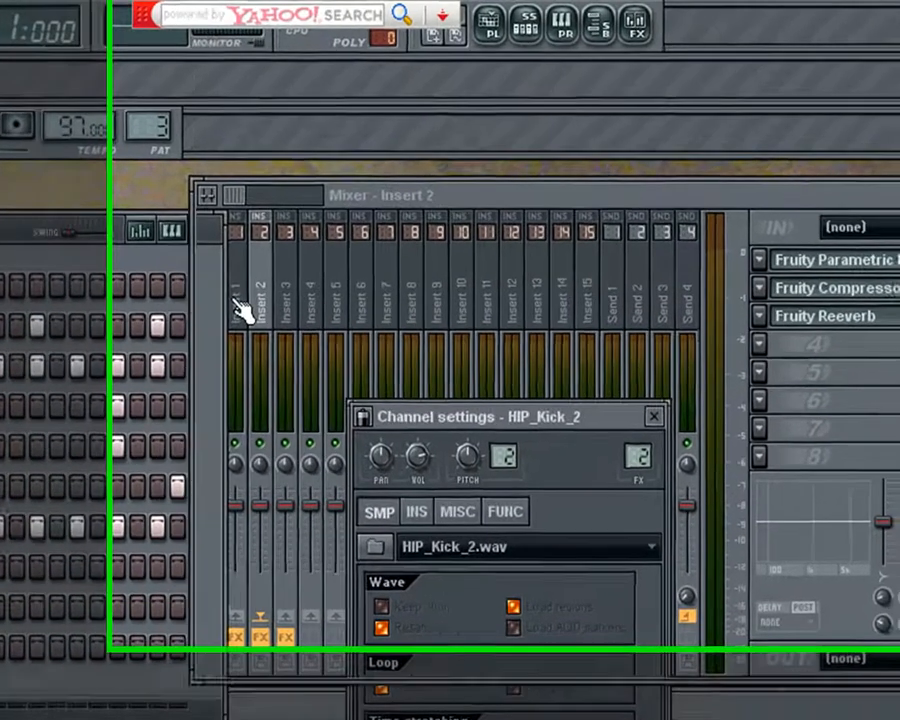
# Compare the effect slots of Insert 1 and Insert 2 in the mixer, bringing the HIP_Kick_2 channel settings back to the front.
pyautogui.click(243, 308)
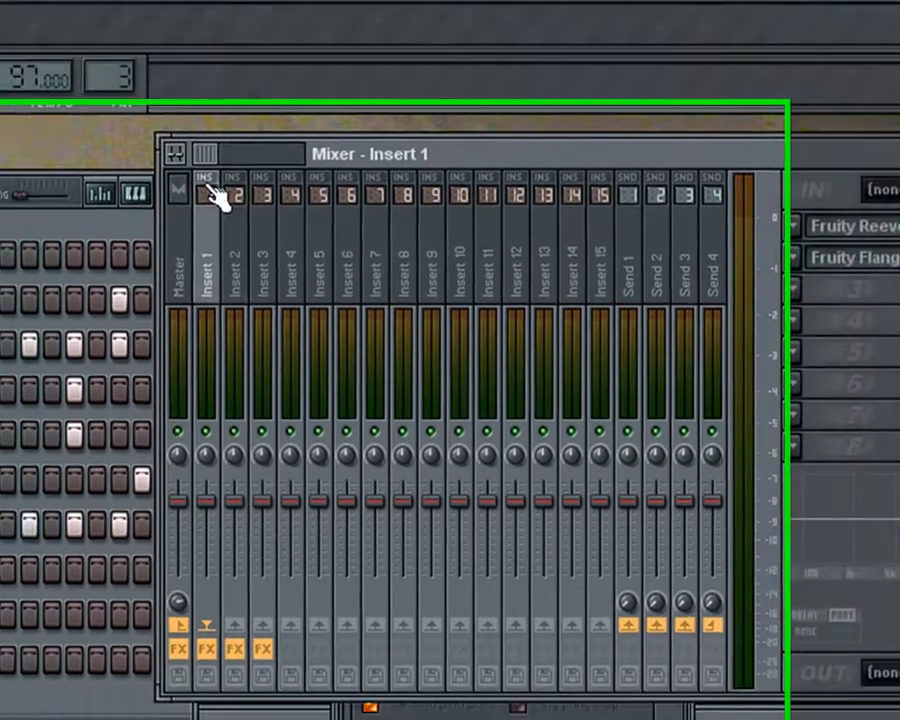
pyautogui.click(170, 338)
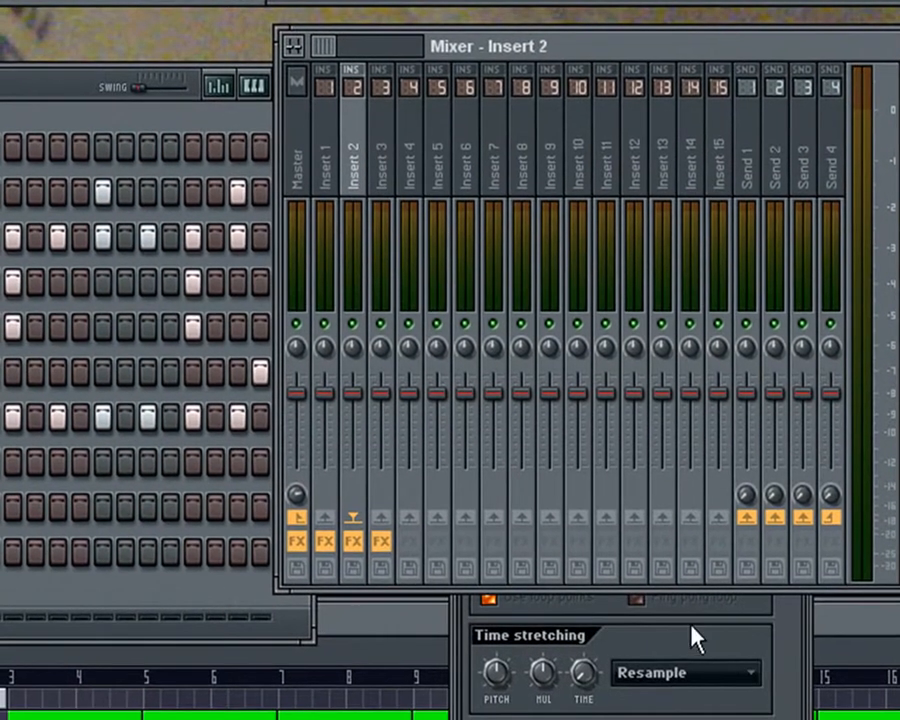
pyautogui.click(690, 633)
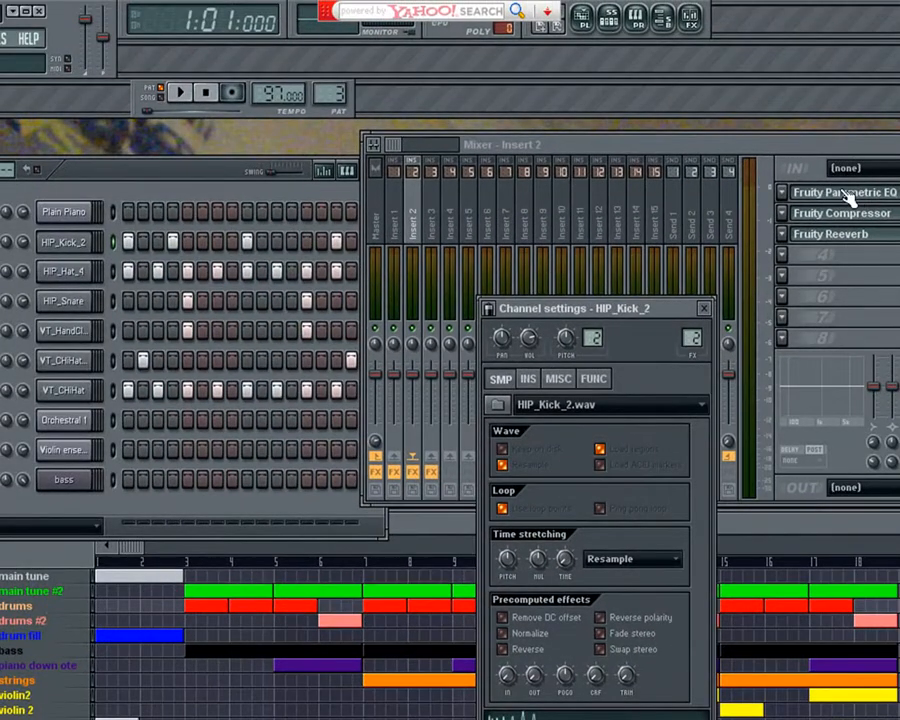
# Examine the Fruity Parametric EQ, Fruity Compressor and Fruity Reeverb editors on Insert 2, moving the EQ and compressor windows aside.
pyautogui.click(845, 193)
pyautogui.moveTo(61, 264); pyautogui.dragTo(158, 355)
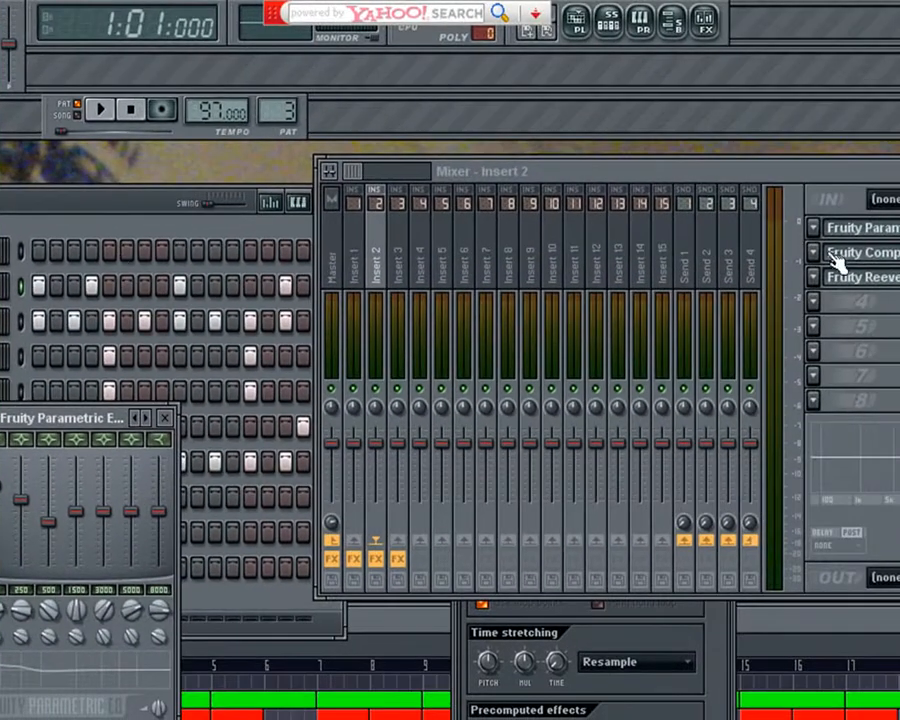
pyautogui.click(838, 260)
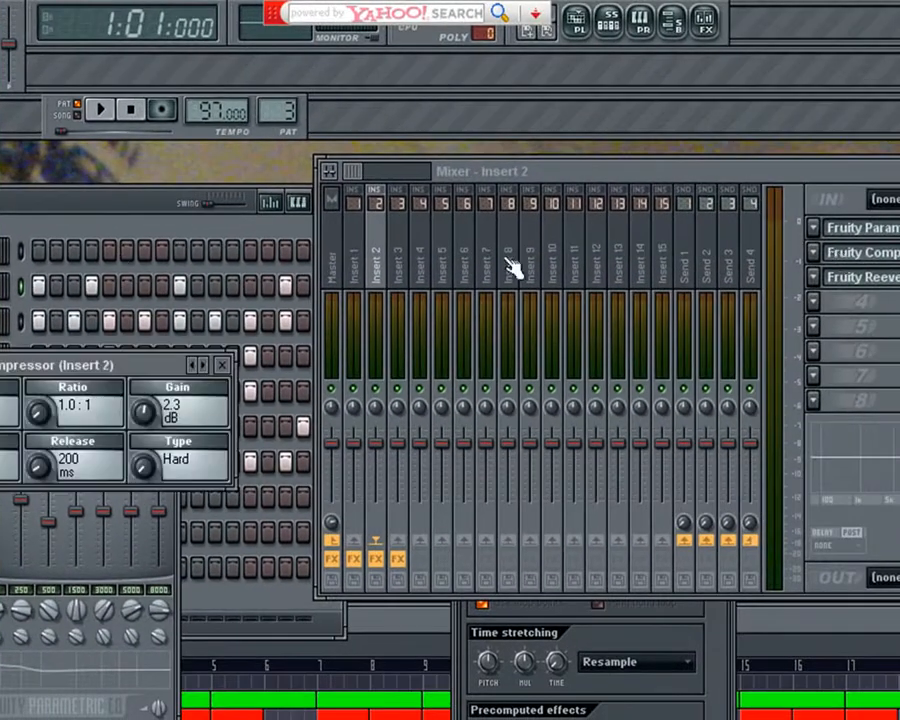
pyautogui.moveTo(131, 365); pyautogui.dragTo(104, 362)
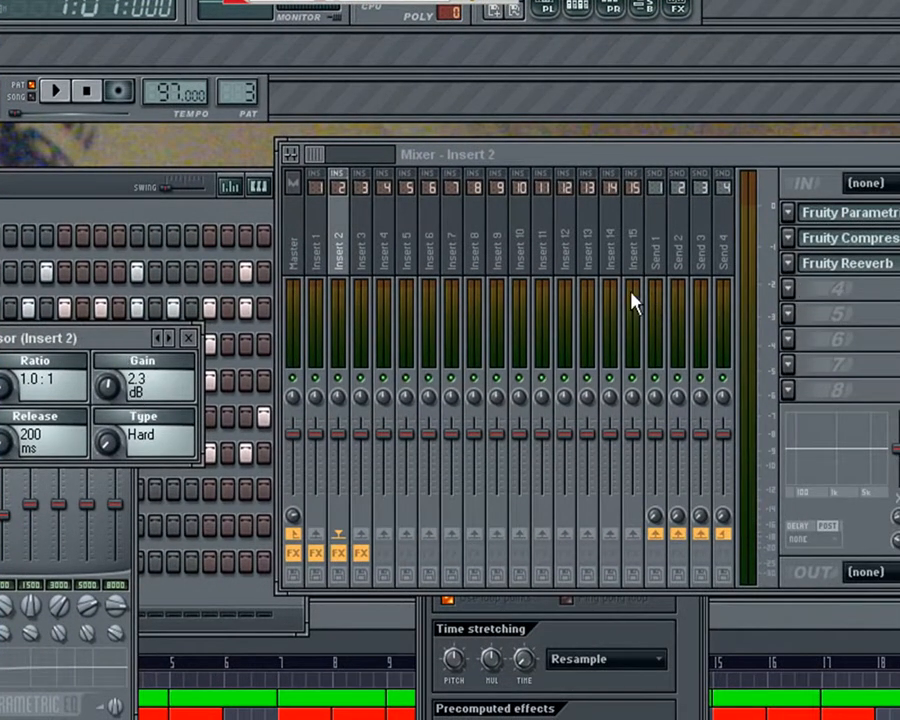
pyautogui.click(838, 268)
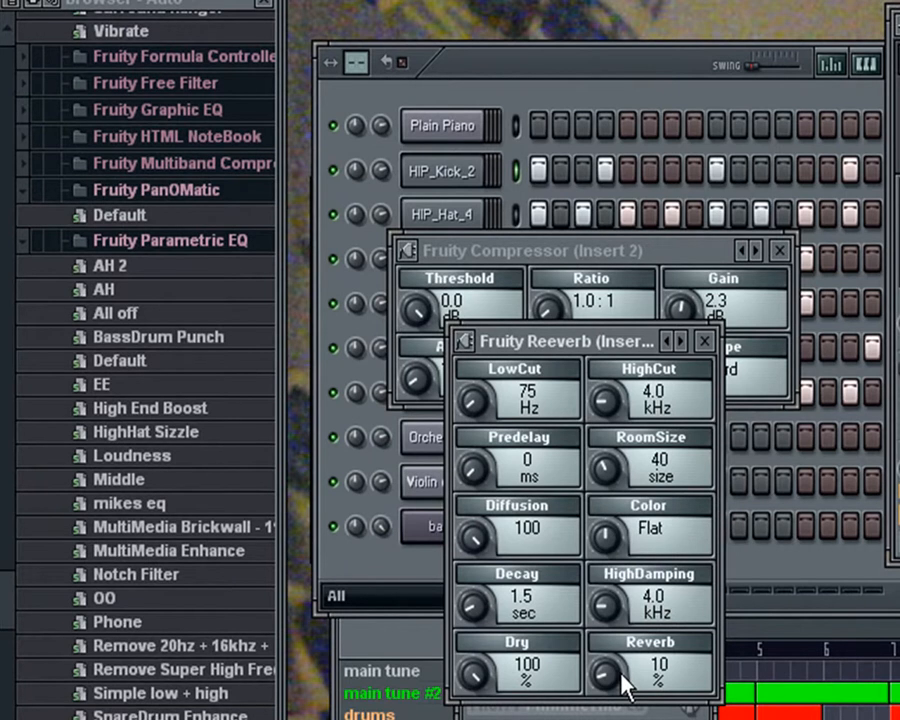
# Bring the step sequencer forward over the effect editors and open the HIP_Snare channel's settings.
pyautogui.click(507, 99)
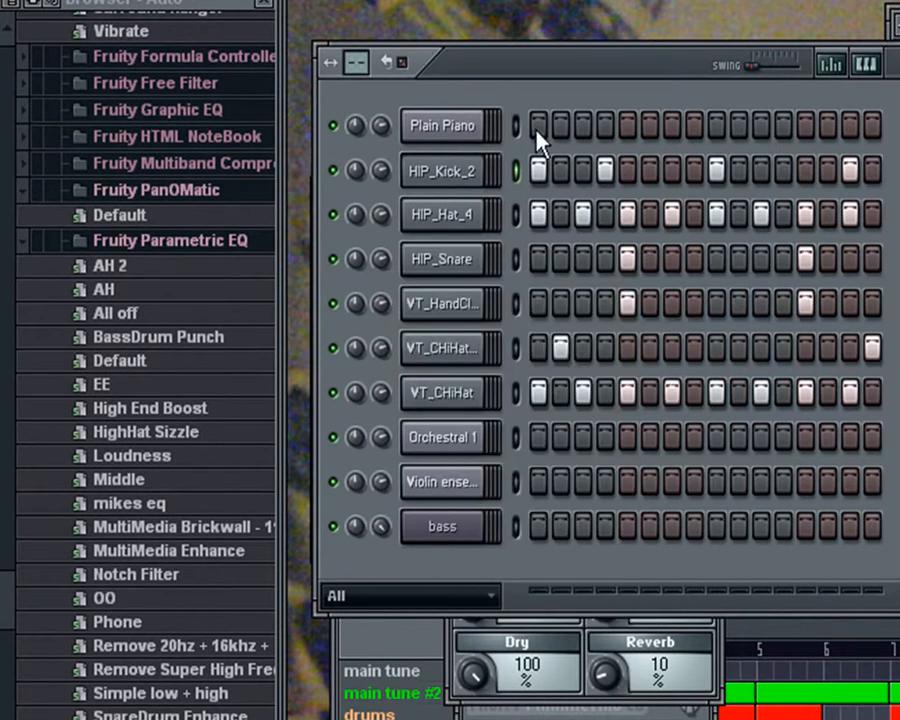
pyautogui.click(464, 268)
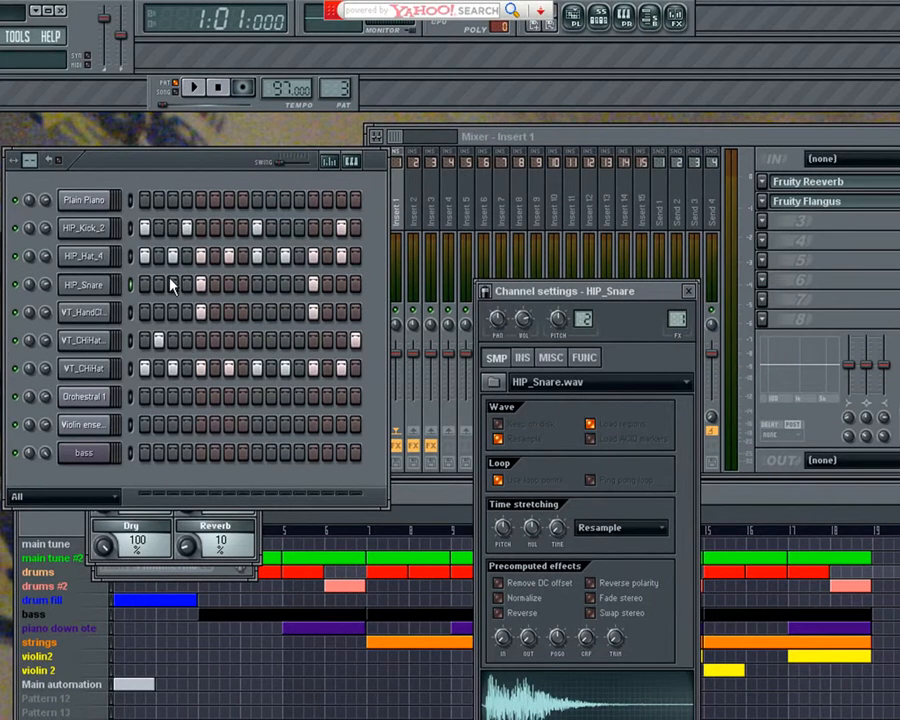
# Select the violin2 pattern, open the Violin ensemble channel, and set Reverb to 45% in Insert 3's Fruity Reeverb.
pyautogui.click(435, 497)
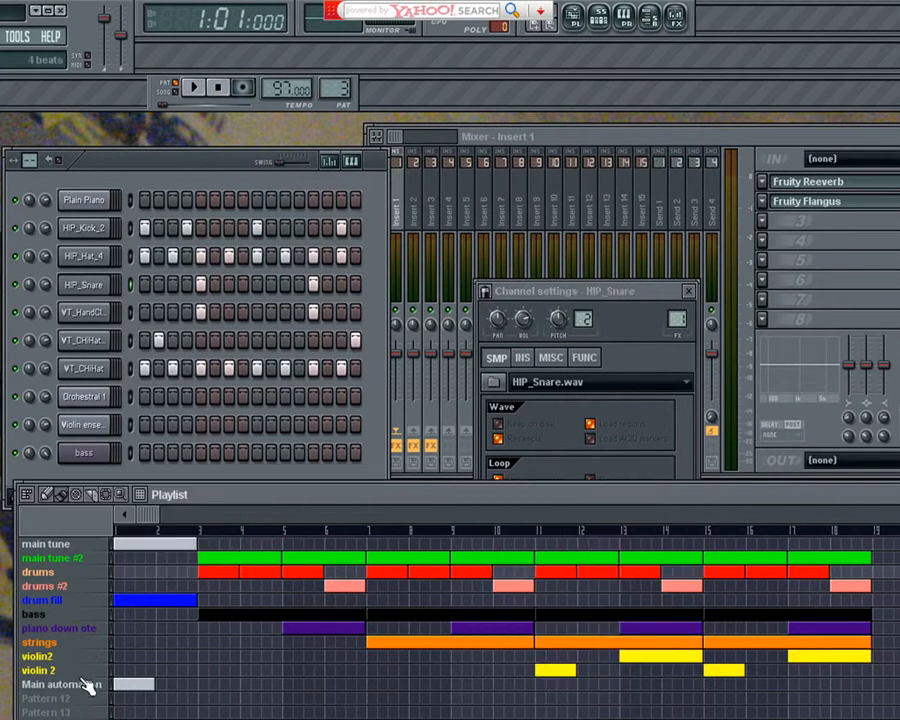
pyautogui.click(70, 658)
pyautogui.click(84, 424)
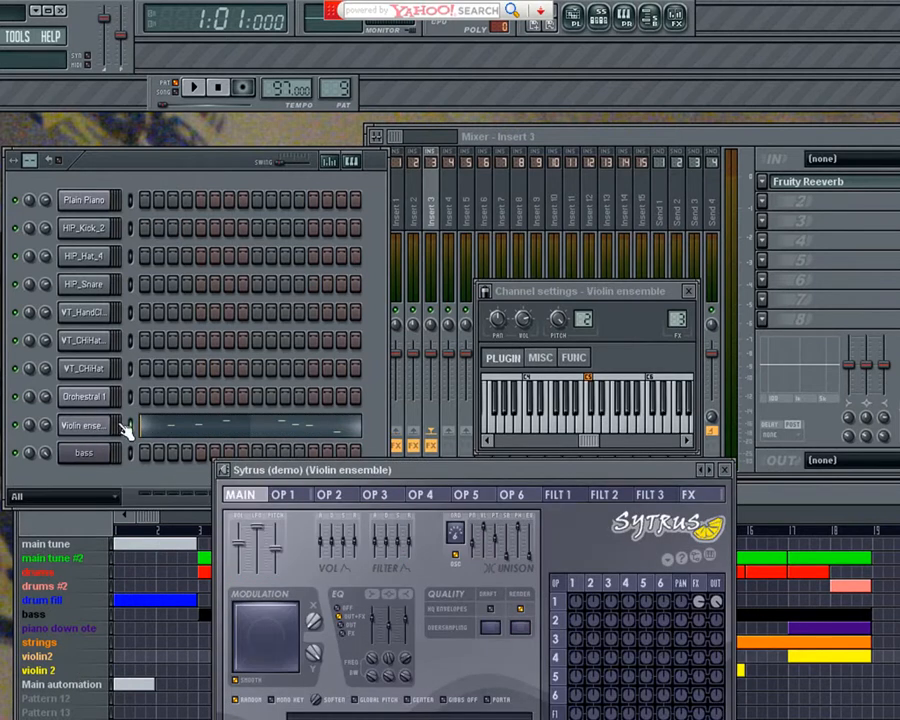
pyautogui.click(806, 184)
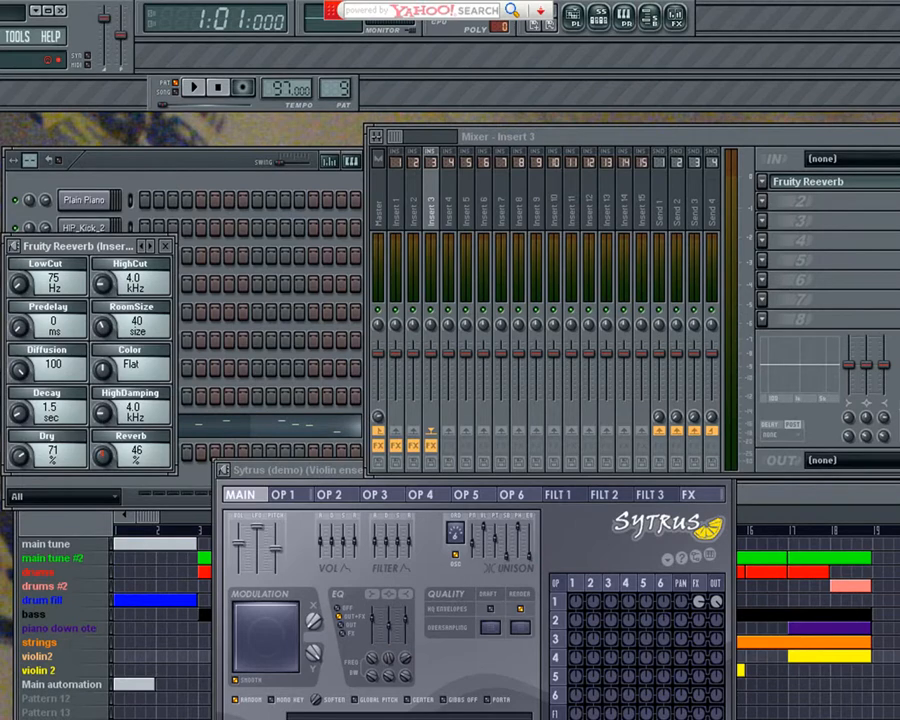
pyautogui.moveTo(102, 456); pyautogui.dragTo(102, 459)
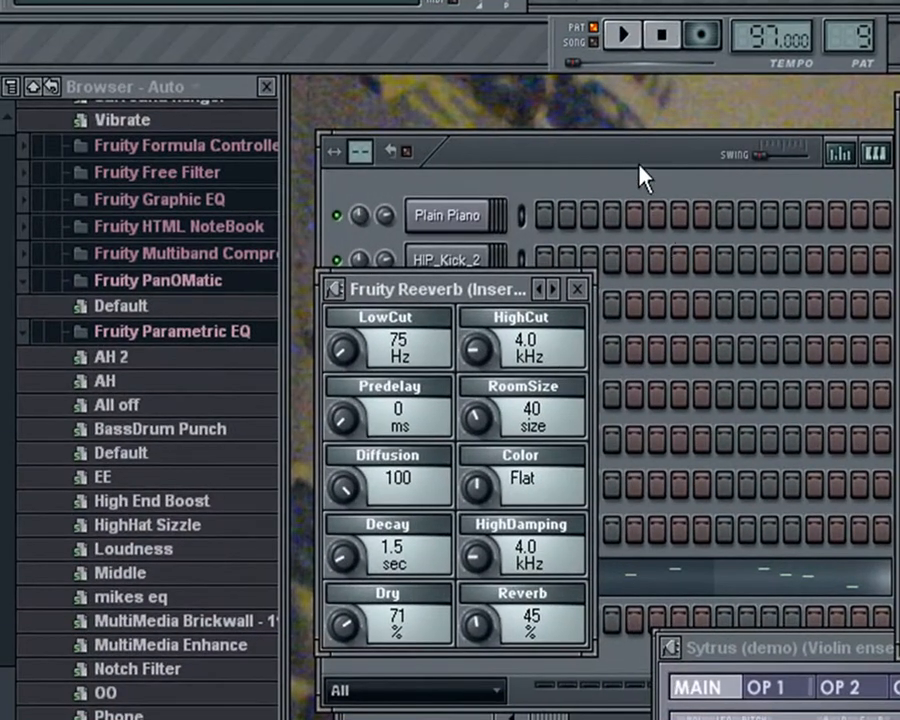
# Open the Violin ensemble notes in the piano roll and arrange it so the mixer stays in front.
pyautogui.click(641, 172)
pyautogui.click(482, 580)
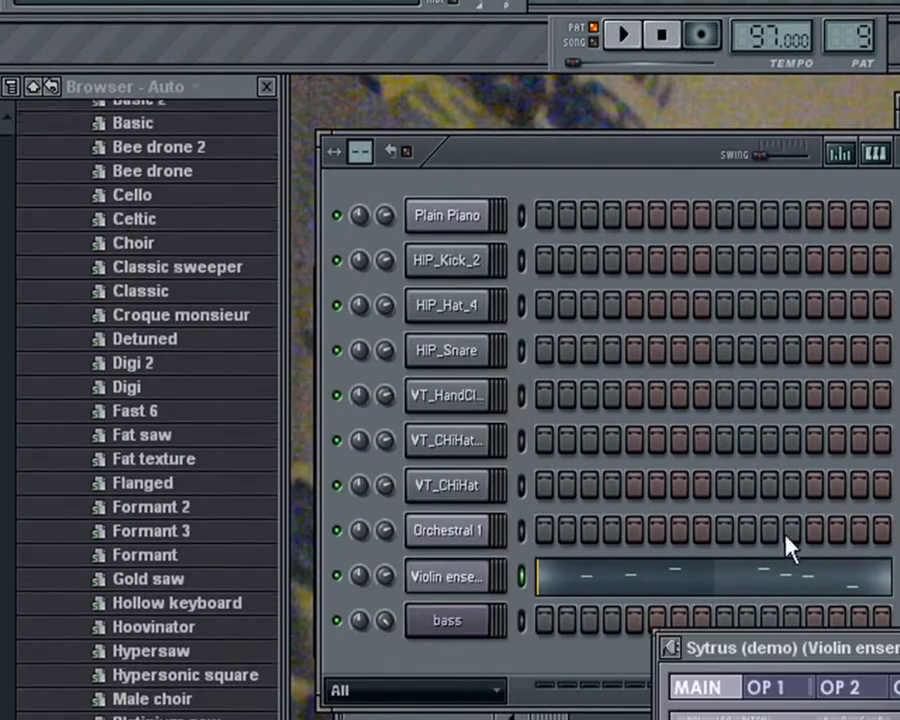
pyautogui.rightClick(482, 578)
pyautogui.click(522, 592)
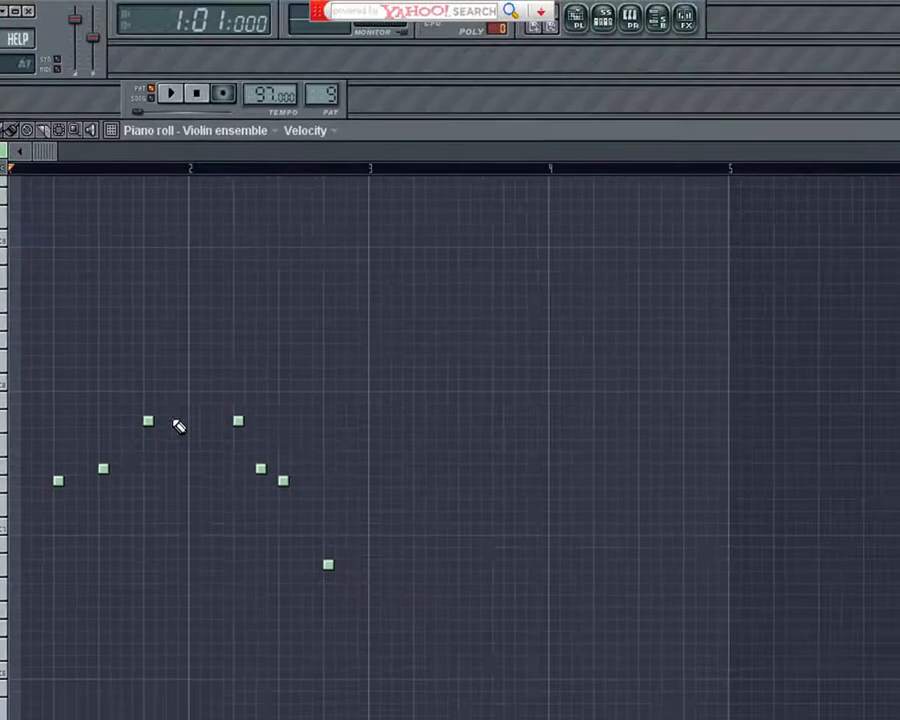
pyautogui.doubleClick(818, 127)
pyautogui.click(843, 156)
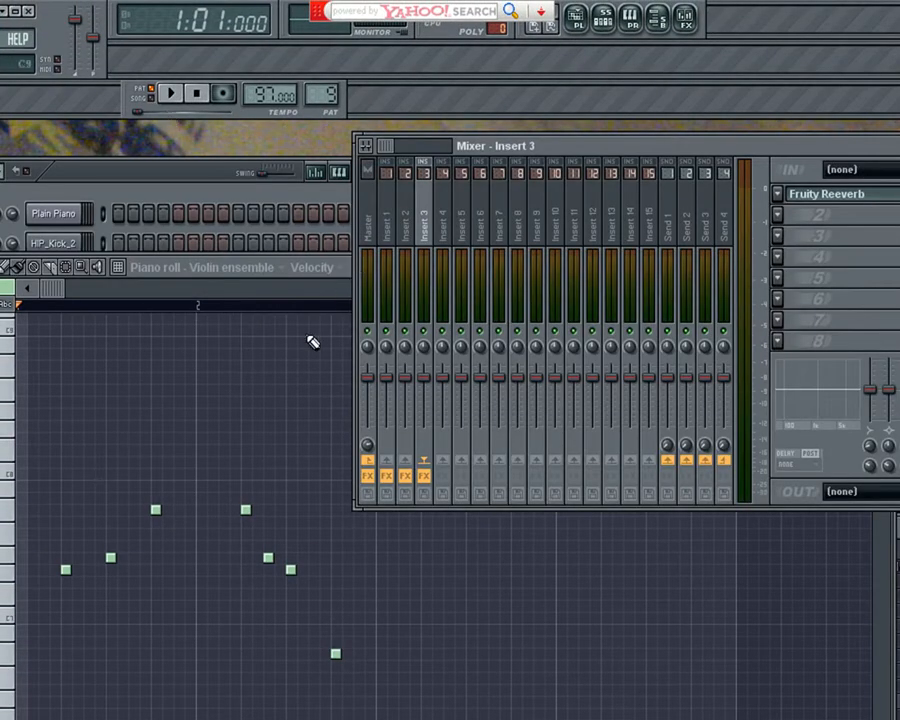
# Play the violin pattern with its reverb, and again with Reverb lowered to 0% in Insert 3's Fruity Reeverb.
pyautogui.press('space')
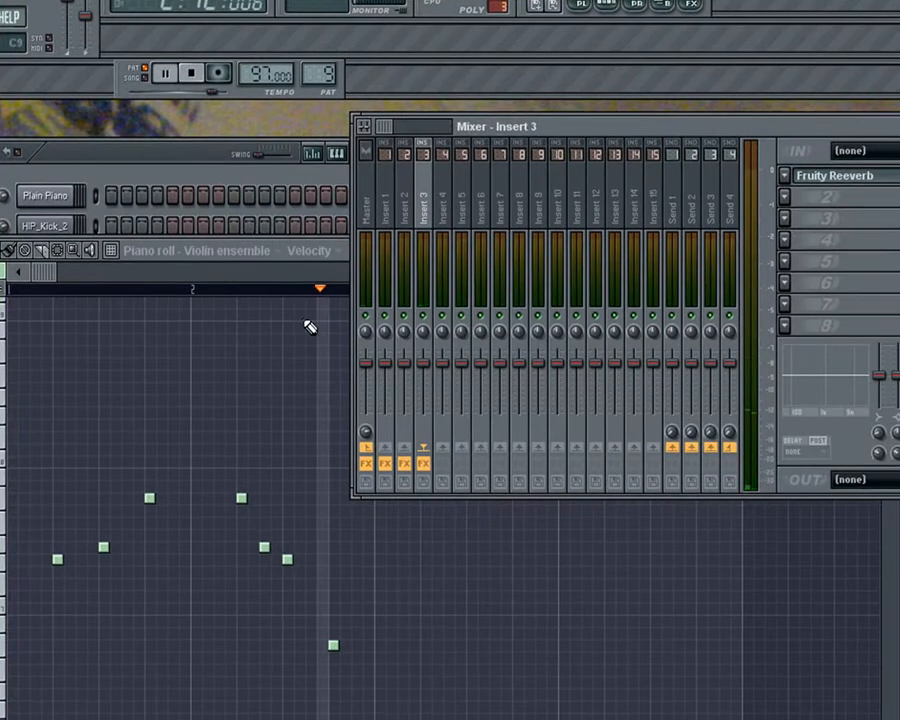
pyautogui.press('space')
pyautogui.click(895, 192)
pyautogui.press('space')
pyautogui.moveTo(65, 476); pyautogui.dragTo(65, 530)
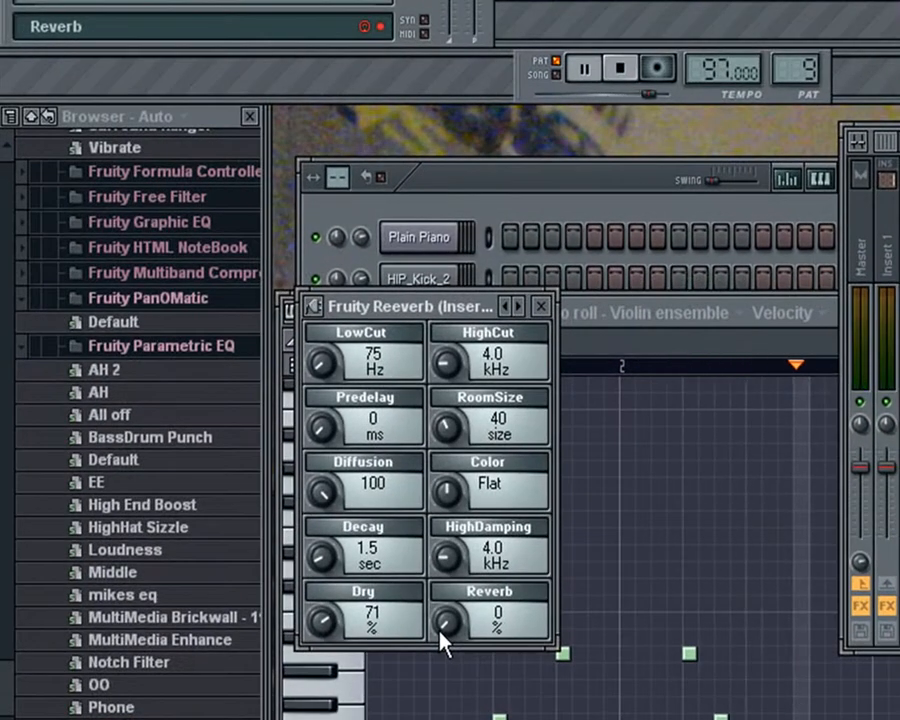
pyautogui.press('space')
# Set Reverb back to 45% in Insert 3's Fruity Reeverb, replay the violin pattern briefly, and close the effect editor.
pyautogui.moveTo(440, 631); pyautogui.dragTo(440, 597)
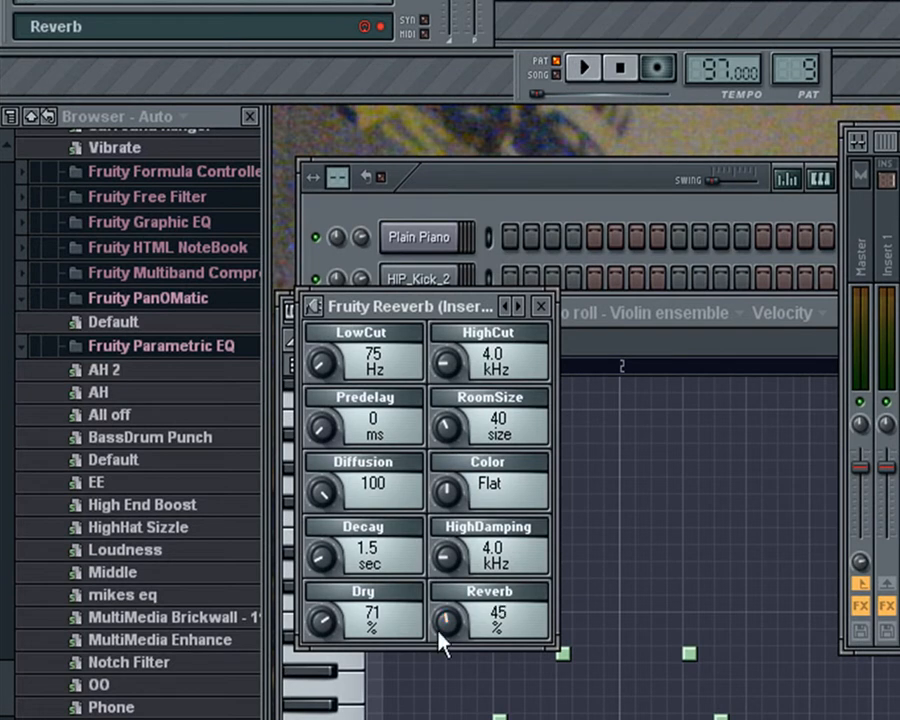
pyautogui.press('space')
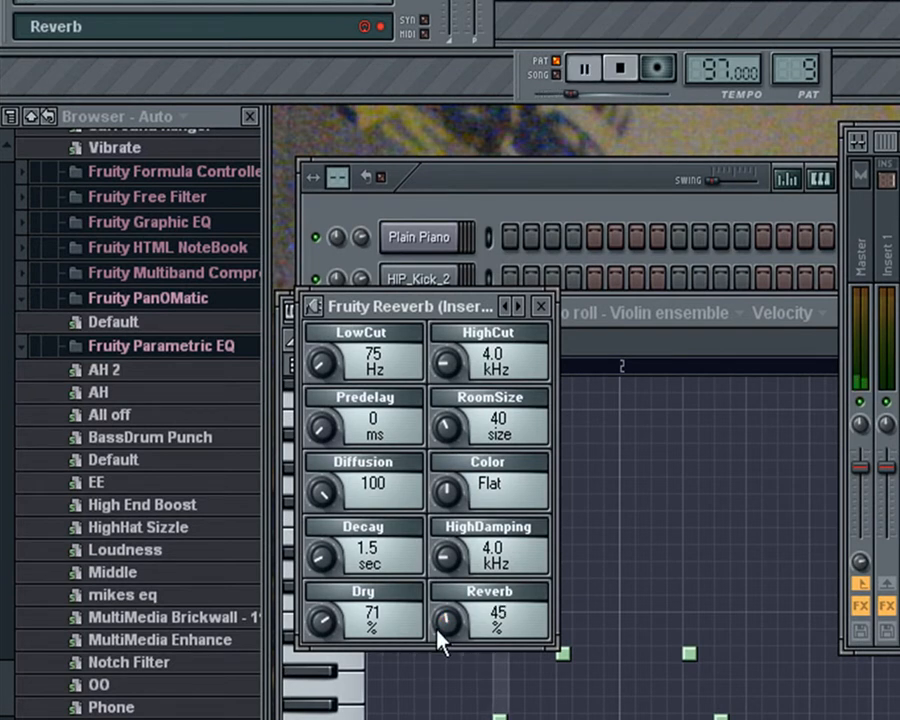
pyautogui.press('space')
pyautogui.click(541, 305)
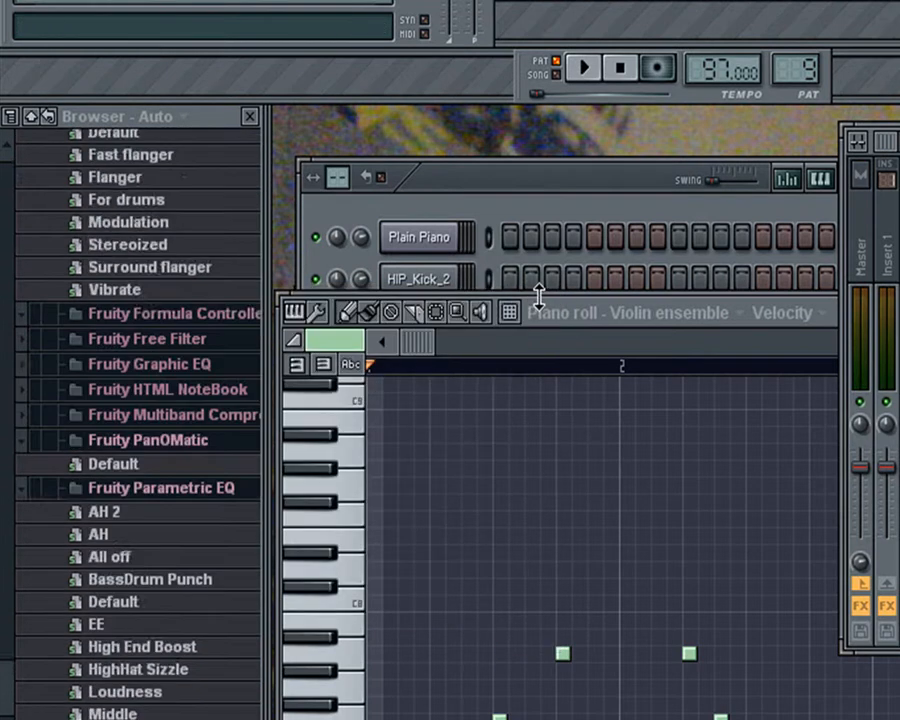
# Bring the step sequencer and playlist forward, and view the notes of the violin 2 and bass patterns.
pyautogui.click(548, 217)
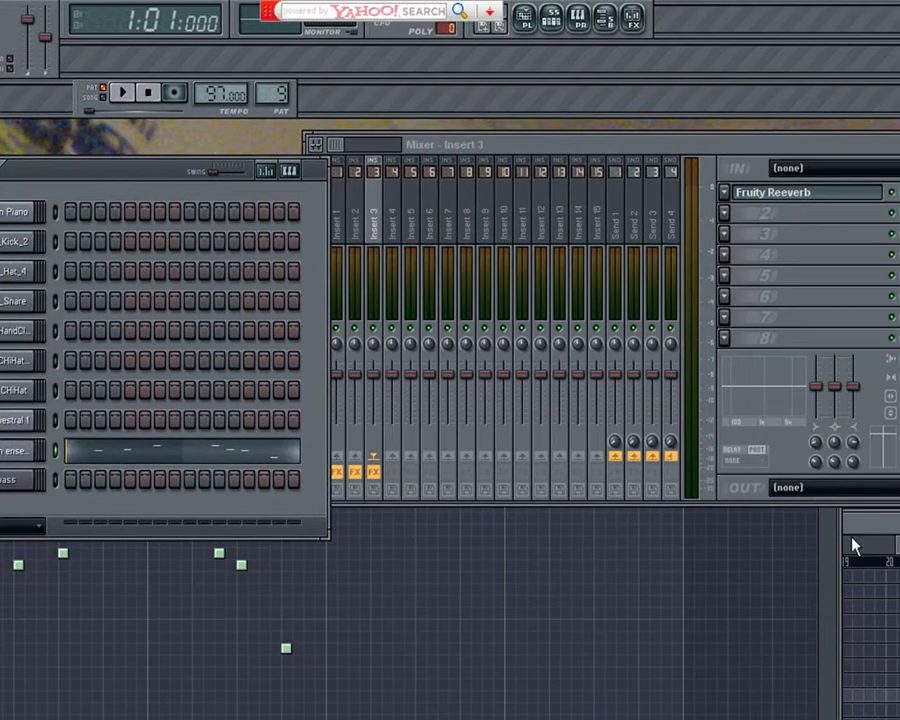
pyautogui.click(856, 541)
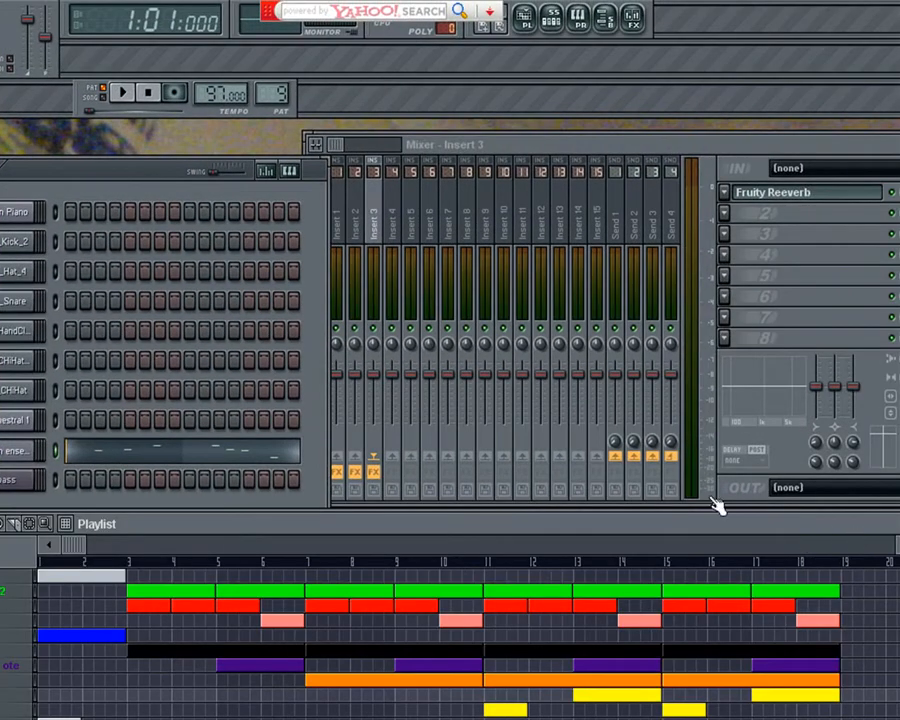
pyautogui.moveTo(82, 546); pyautogui.dragTo(59, 568)
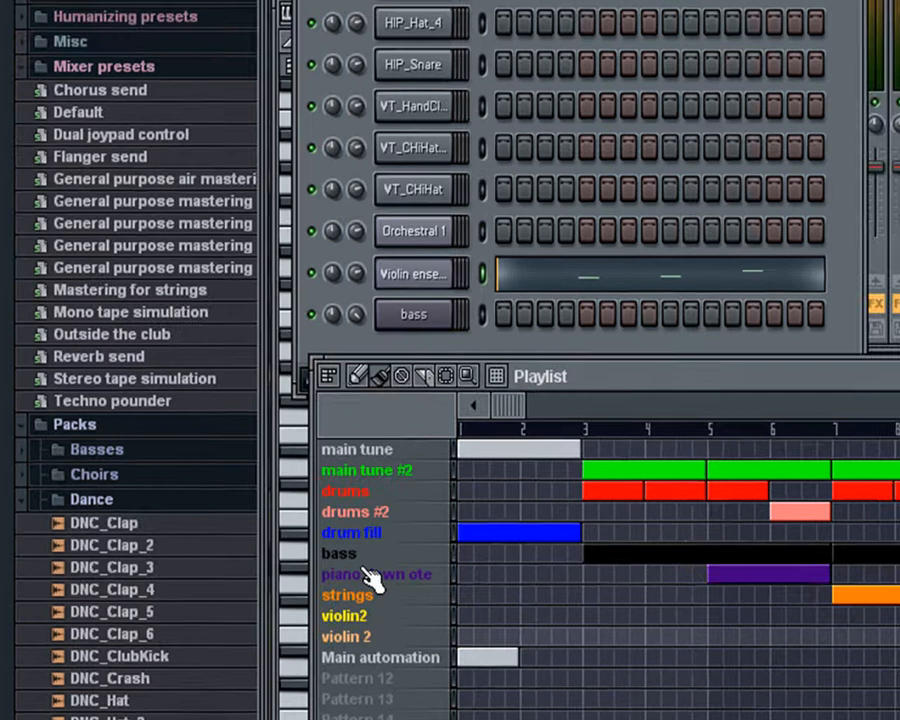
pyautogui.click(389, 541)
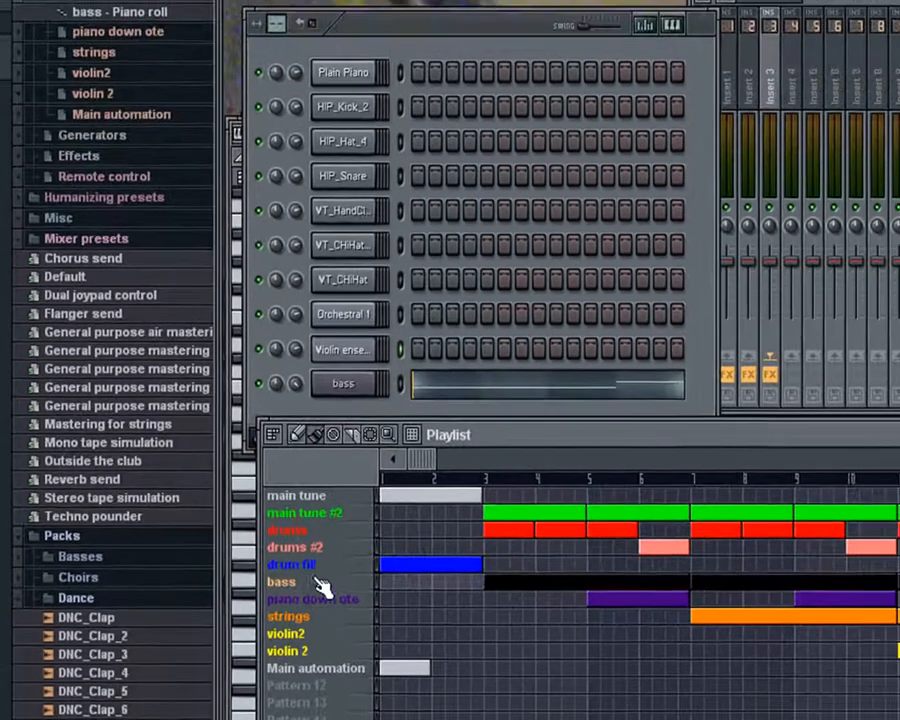
# Insert a Sytrus channel above the bass channel with the empty Pattern 16 selected.
pyautogui.moveTo(698, 416); pyautogui.dragTo(689, 469)
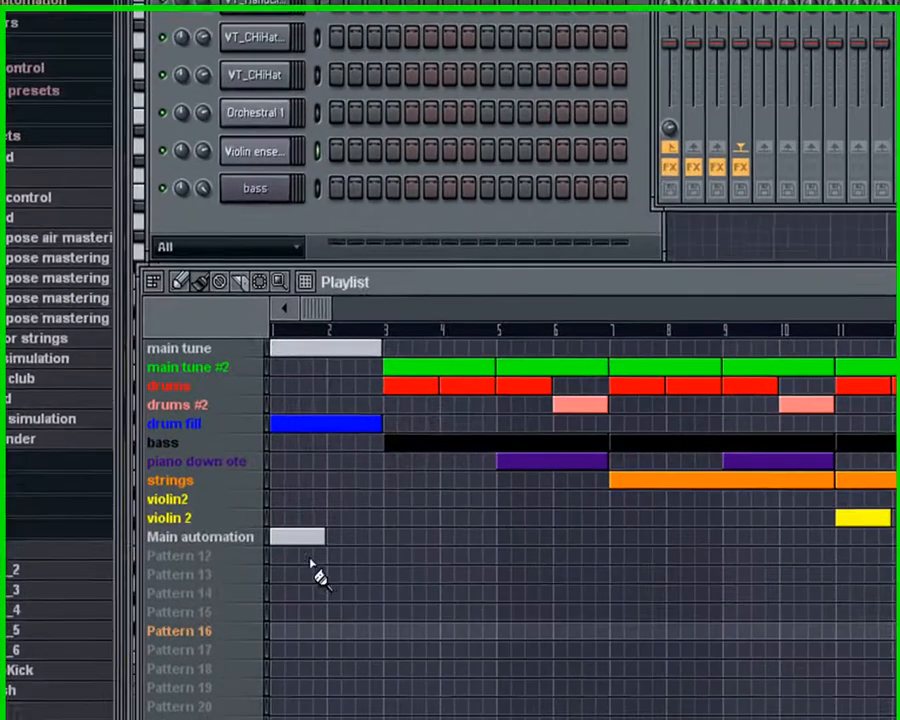
pyautogui.rightClick(293, 298)
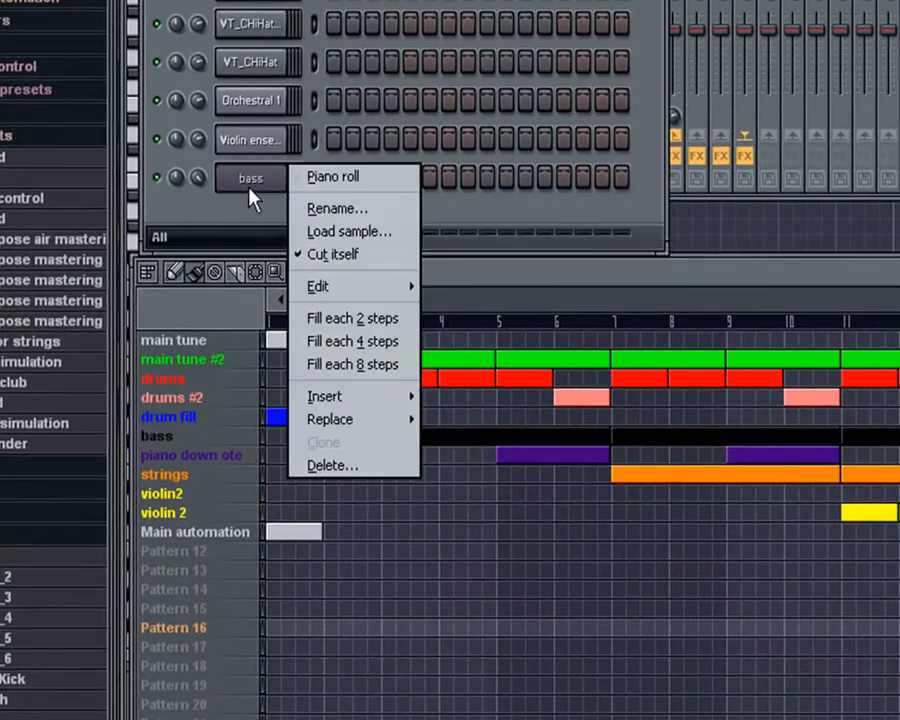
pyautogui.moveTo(368, 480)
pyautogui.click(684, 266)
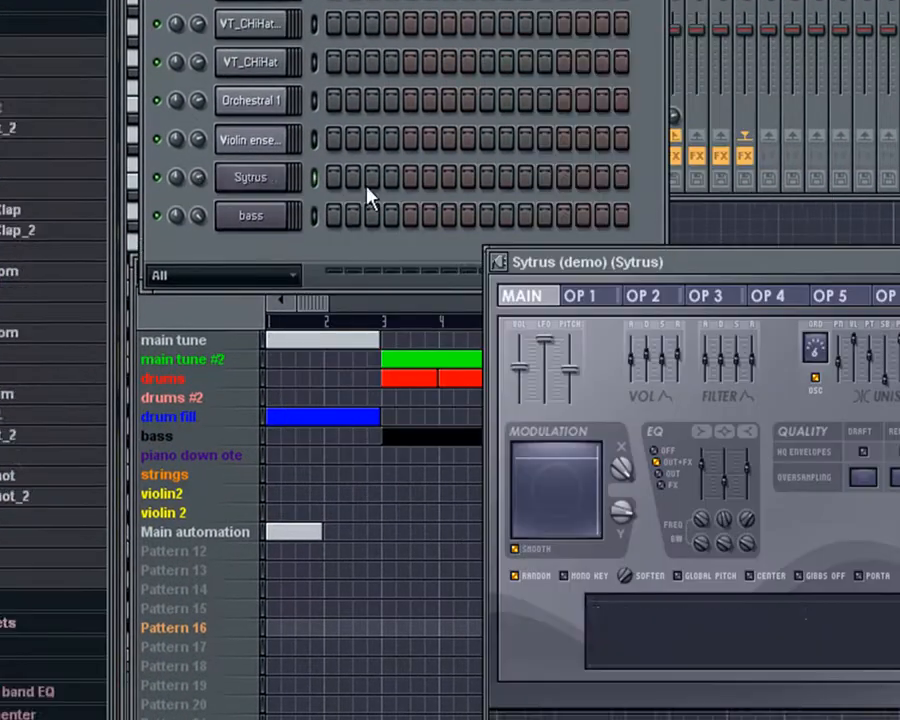
# Load the Chorus ep 1 preset from the Piano category into the new Sytrus channel.
pyautogui.click(500, 262)
pyautogui.moveTo(562, 323)
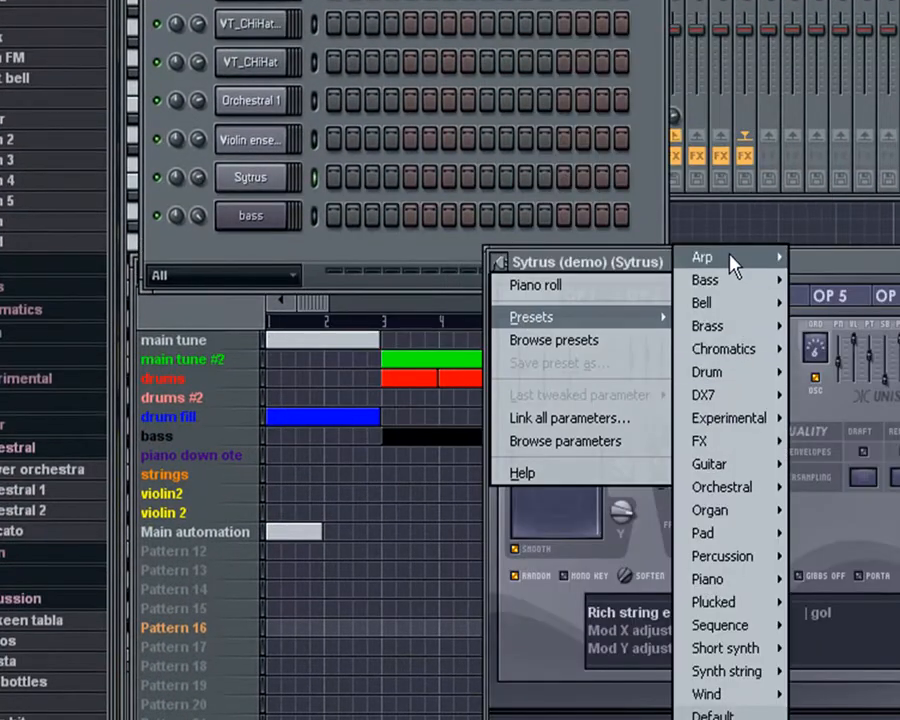
pyautogui.moveTo(724, 582)
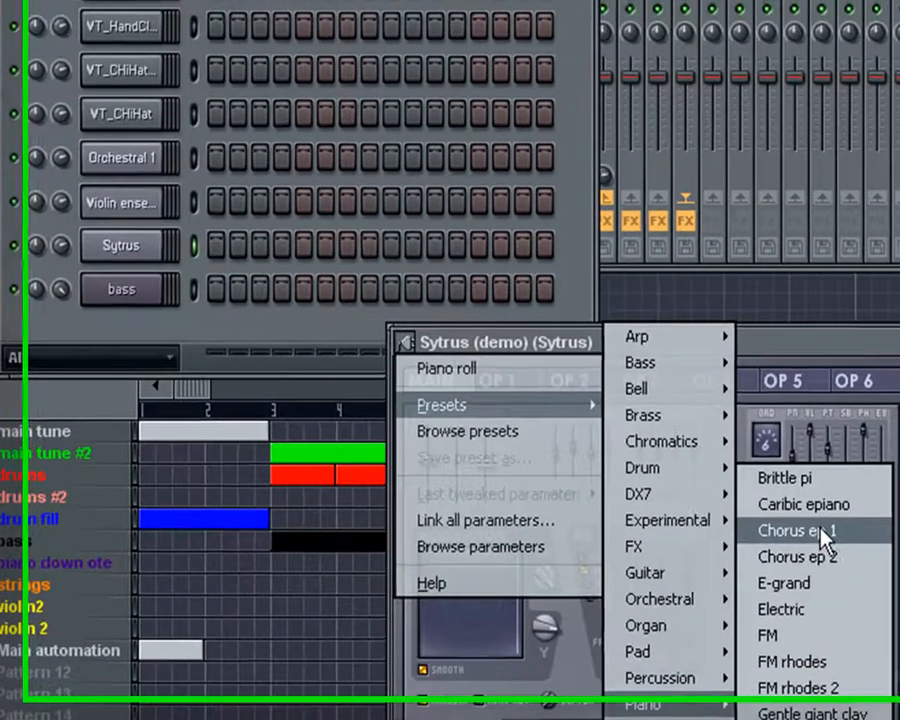
pyautogui.click(821, 528)
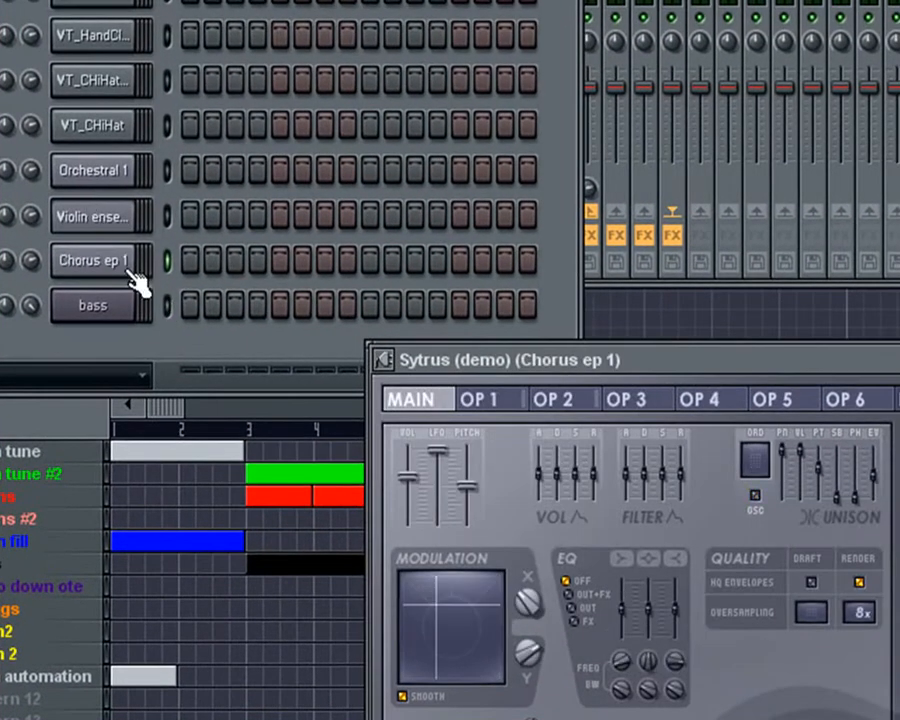
# Open the Chorus ep 1 channel settings, clear the view of its mixer routing, and assign it to mixer track 4.
pyautogui.click(144, 249)
pyautogui.click(134, 247)
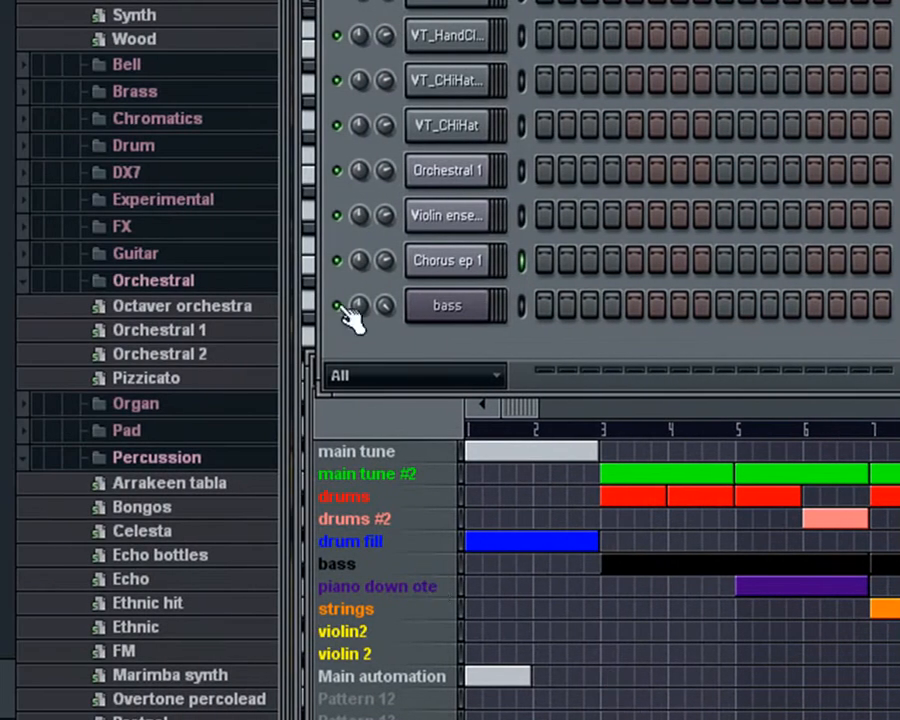
pyautogui.click(440, 261)
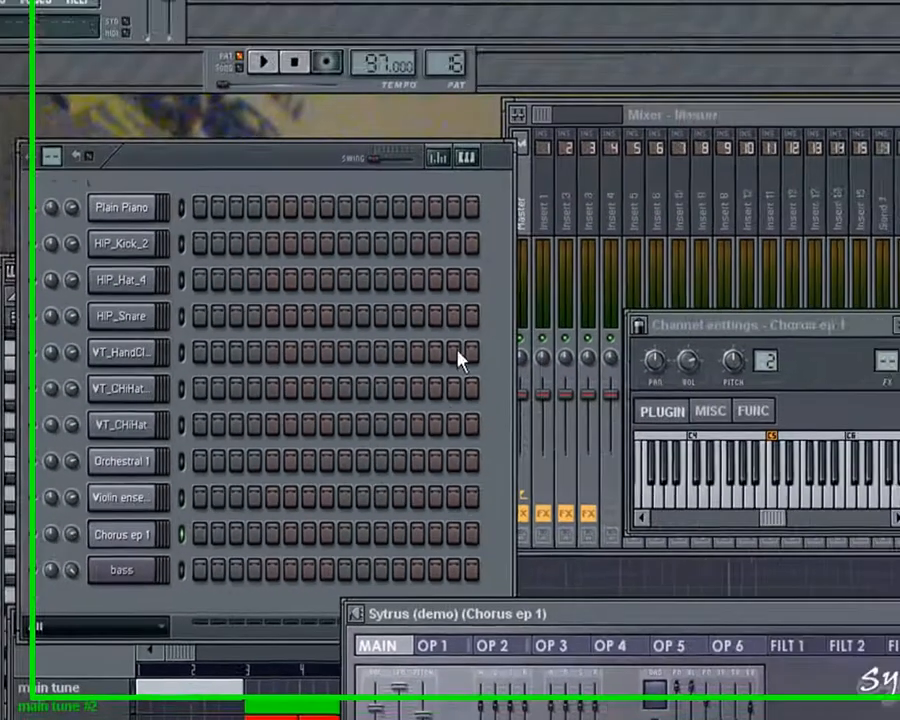
pyautogui.moveTo(269, 205); pyautogui.dragTo(180, 205)
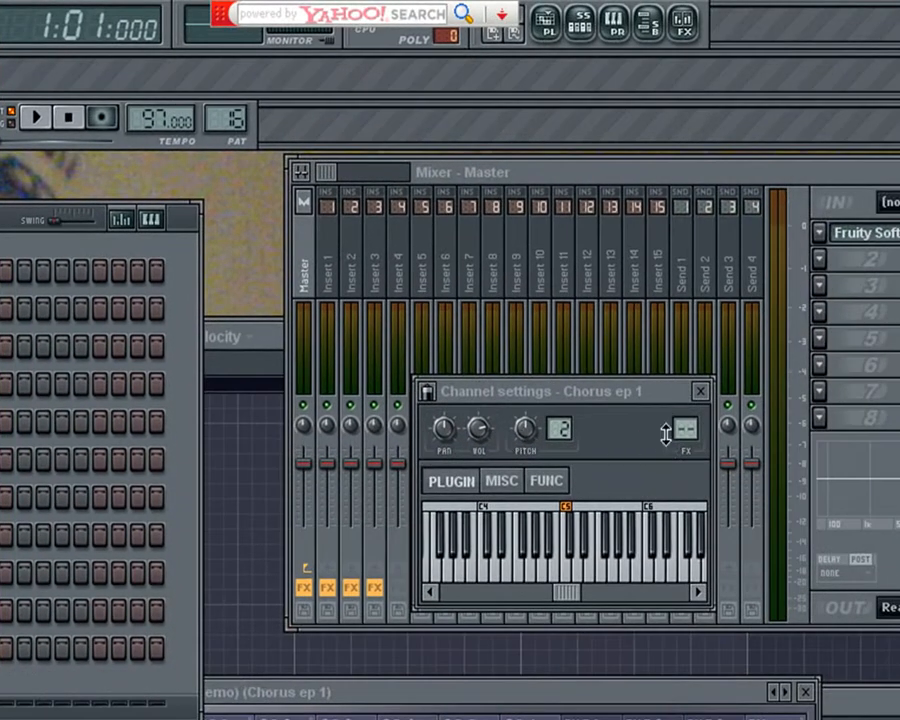
pyautogui.moveTo(666, 433); pyautogui.dragTo(666, 396)
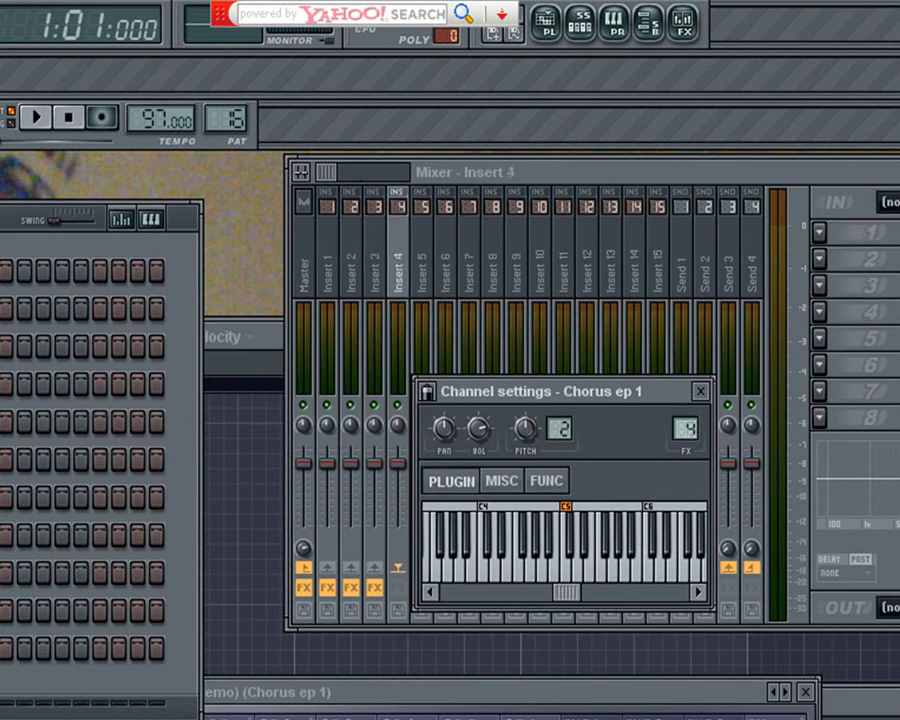
# Load Fruity Reeverb into the first effect slot of Insert 4.
pyautogui.click(819, 233)
pyautogui.click(822, 256)
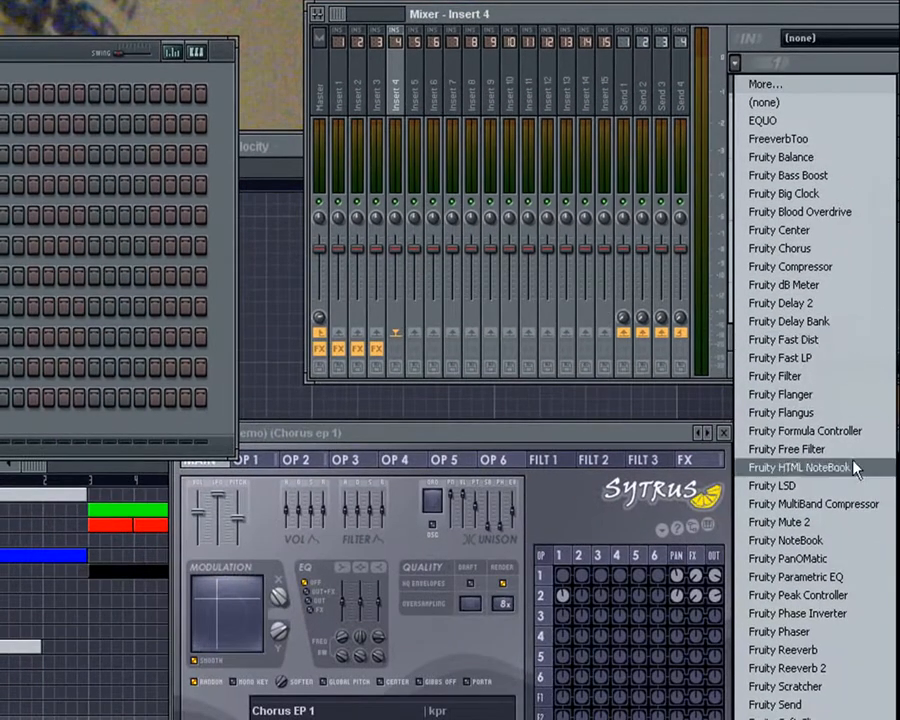
pyautogui.click(840, 650)
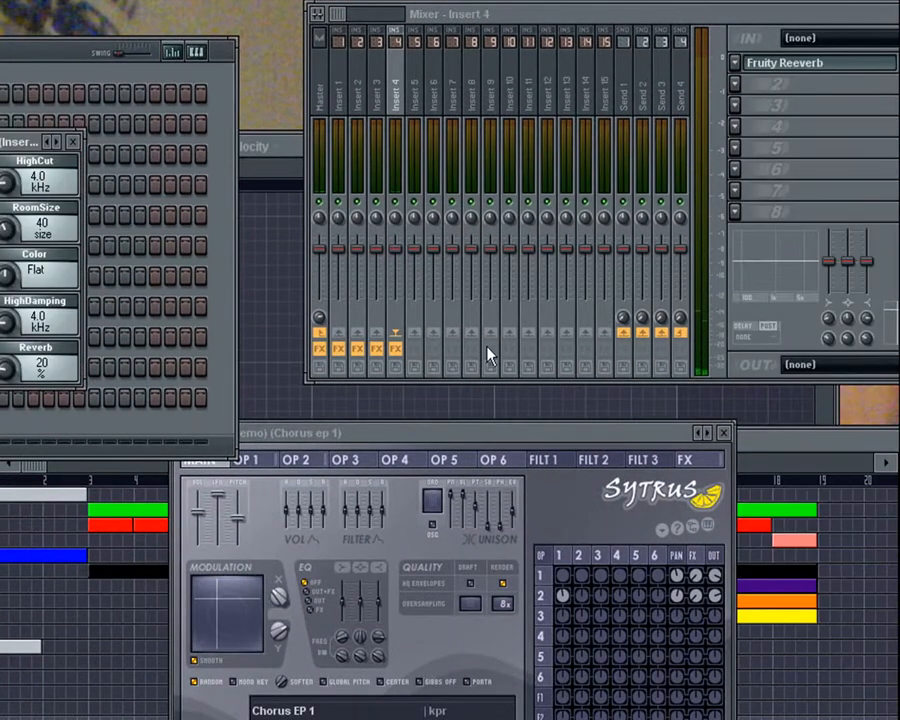
# Load Fruity Delay 2 into Insert 4's second effect slot, and bring the step sequencer and playlist in front of the plugin windows.
pyautogui.click(742, 86)
pyautogui.click(745, 108)
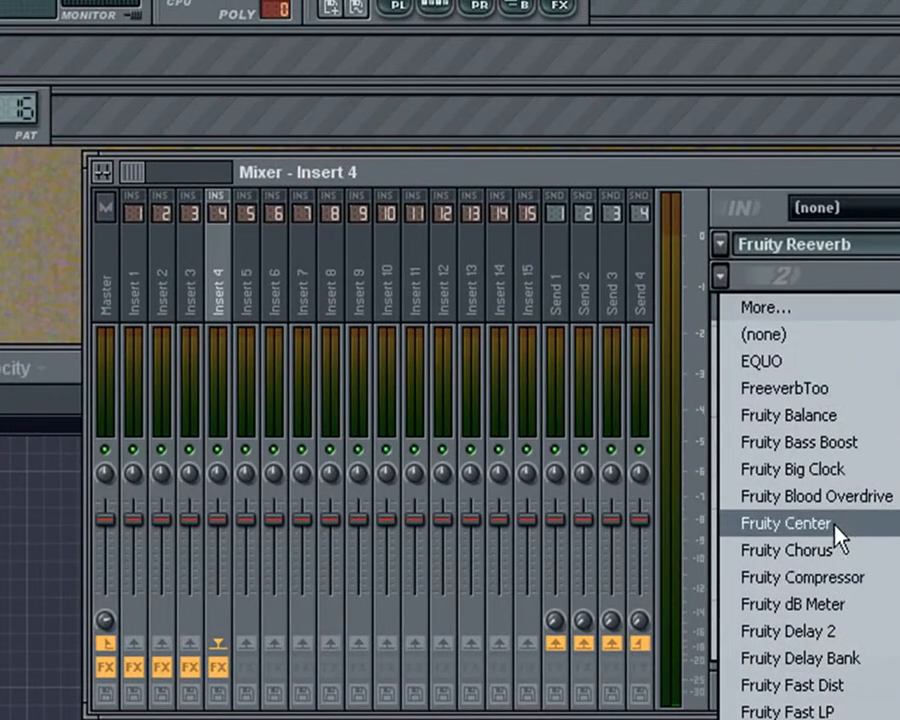
pyautogui.click(813, 628)
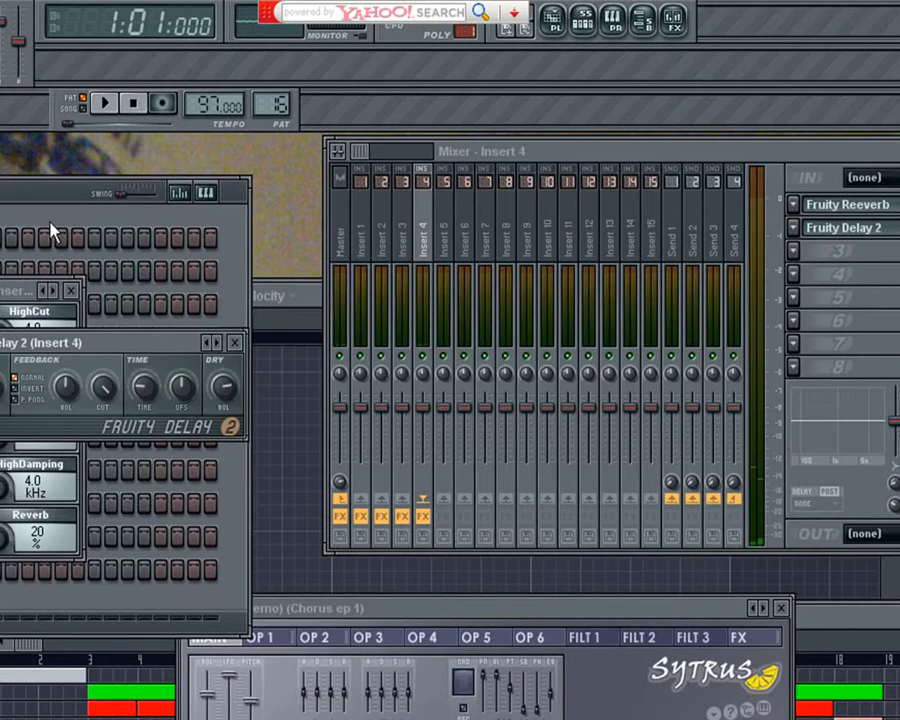
pyautogui.moveTo(36, 200); pyautogui.dragTo(206, 175)
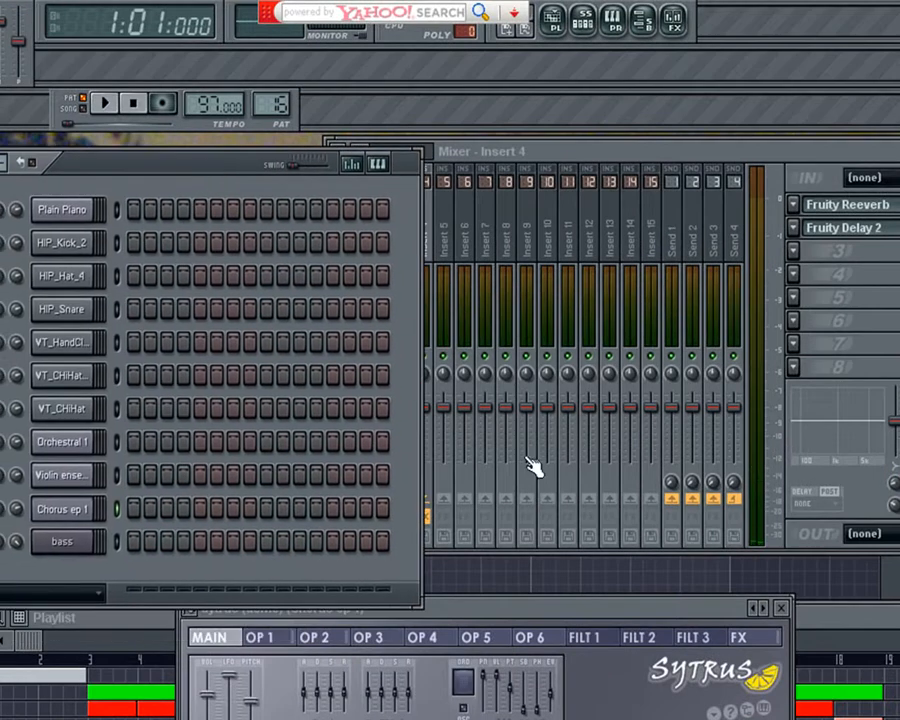
pyautogui.click(818, 620)
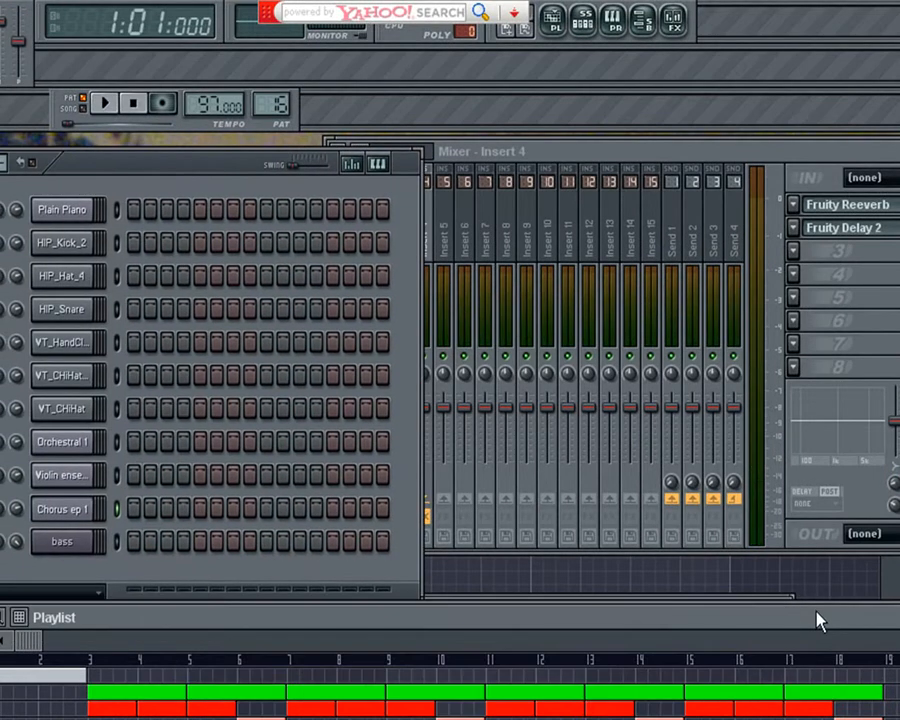